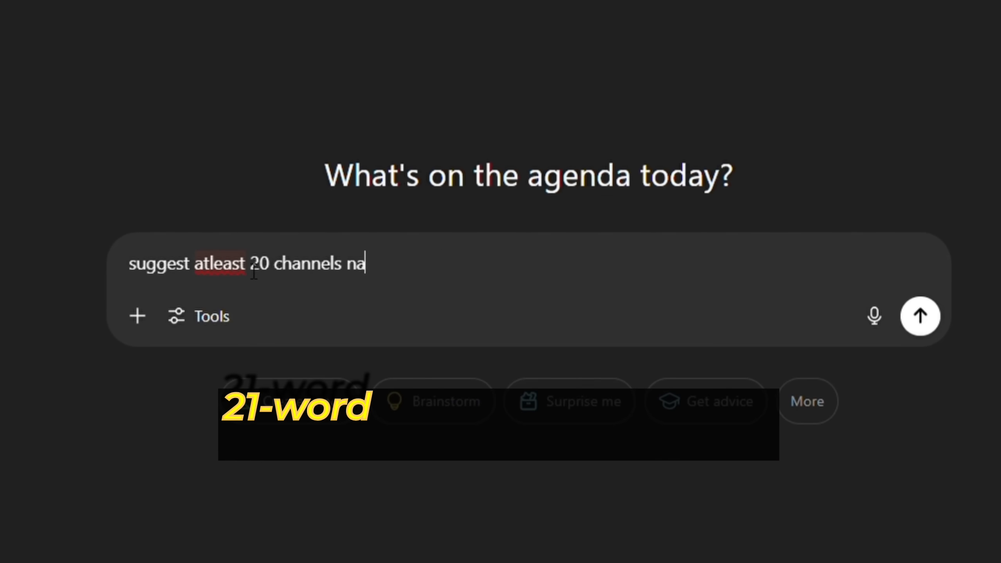
{"action": "type", "text": "ious storie"}
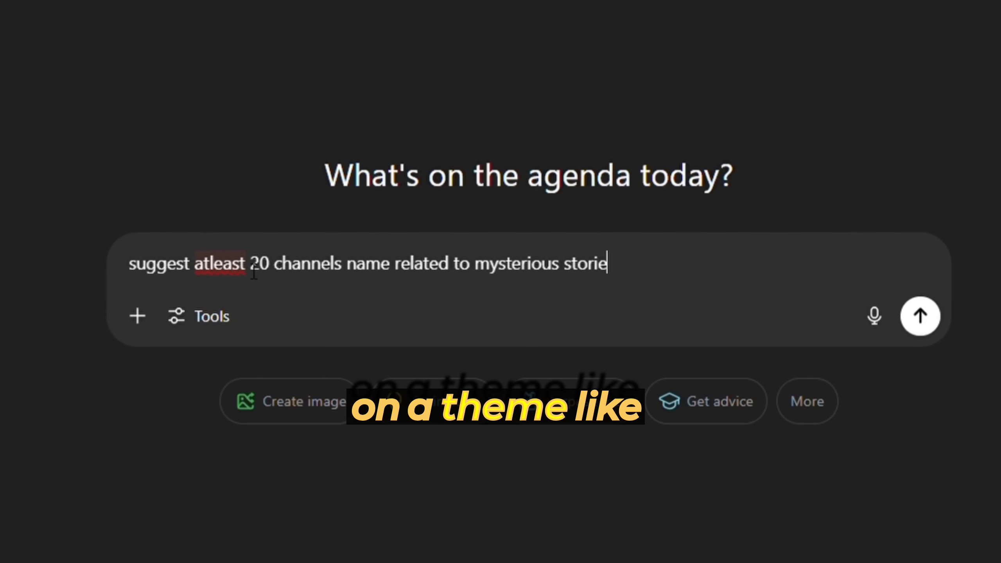
{"action": "type", "text": "s in one word"}
Step: Request 20 one-word mystery channel names, then pick Twilighted and ask for an about description and logo prompt
{"action": "left_click", "coordinate": [809, 311]}
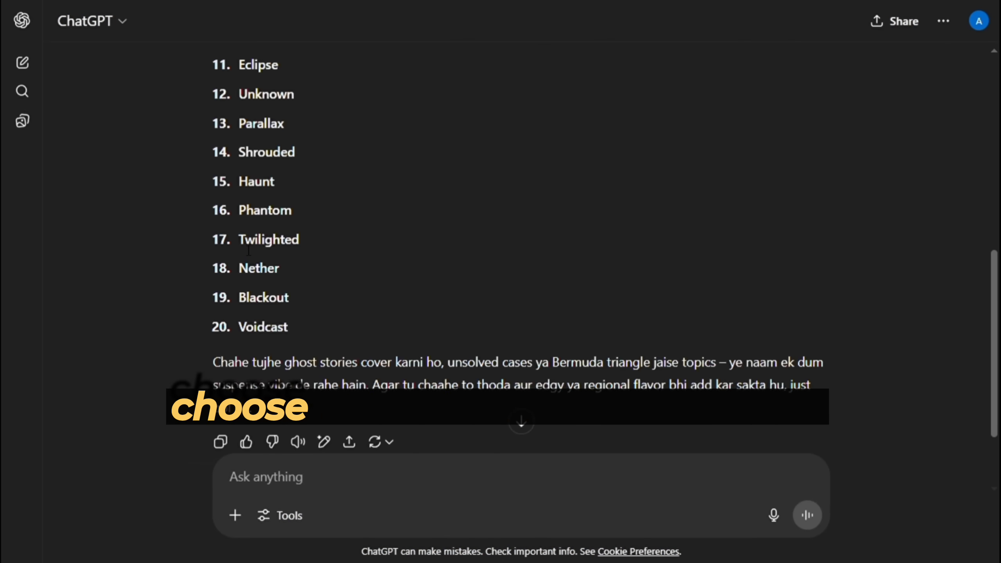
{"action": "double_click", "coordinate": [266, 240]}
{"action": "left_click", "coordinate": [331, 479]}
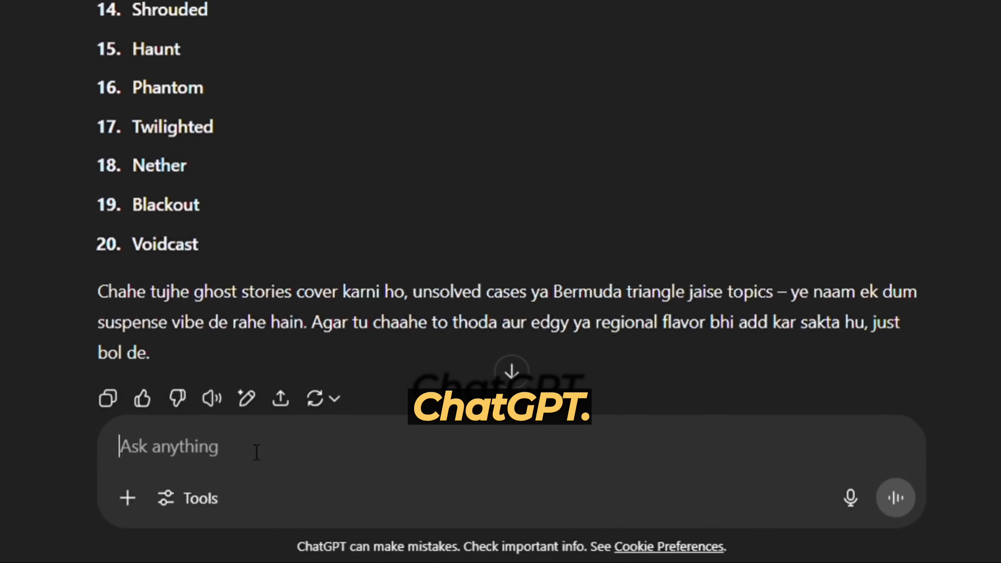
{"action": "type", "text": "i choose Twilighted now gave me an about de"}
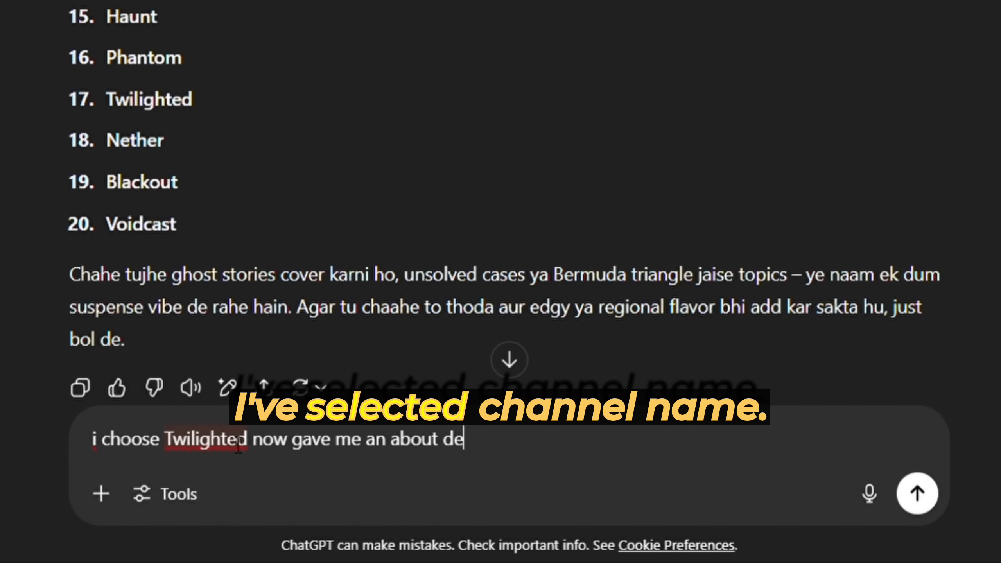
{"action": "type", "text": "scription related to theme of the chann"}
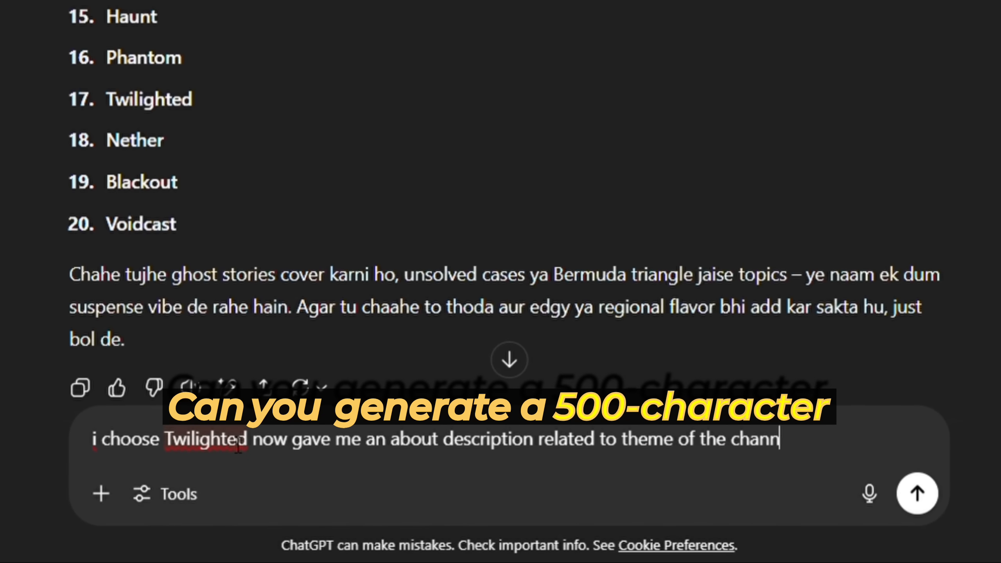
{"action": "type", "text": "el and also gave me logo prompt for ge"}
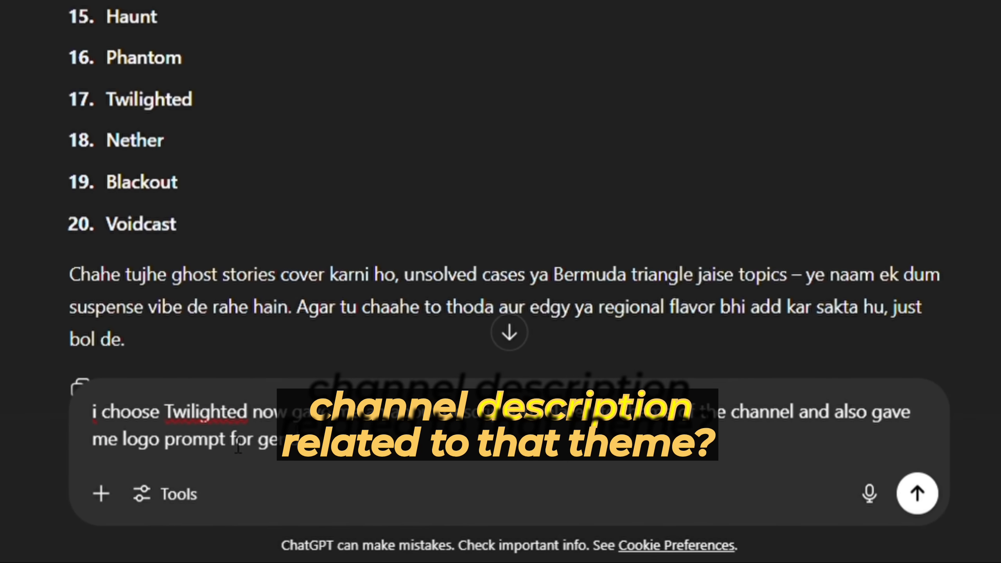
{"action": "type", "text": "nerar"}
{"action": "type", "text": "go"}
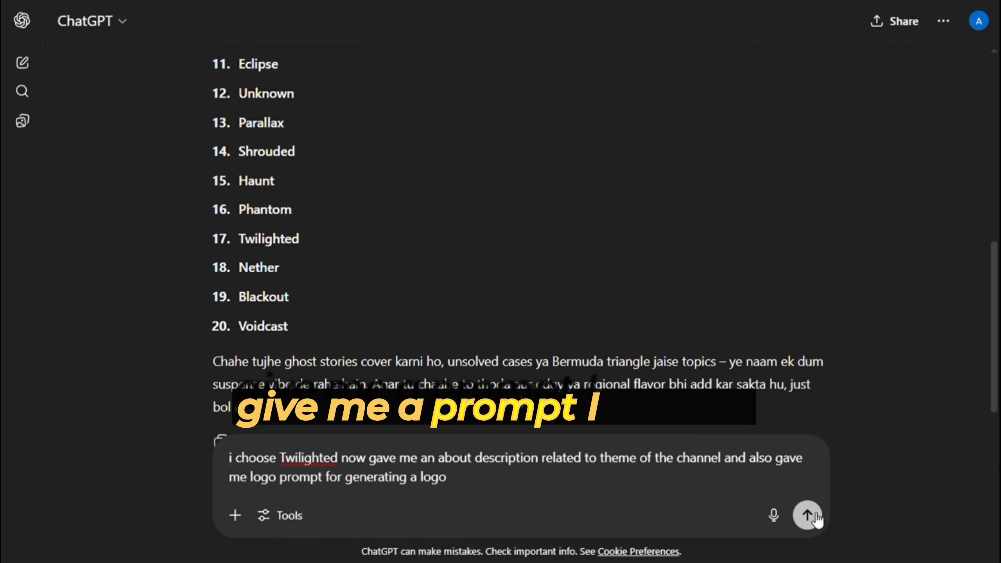
{"action": "left_click", "coordinate": [814, 516]}
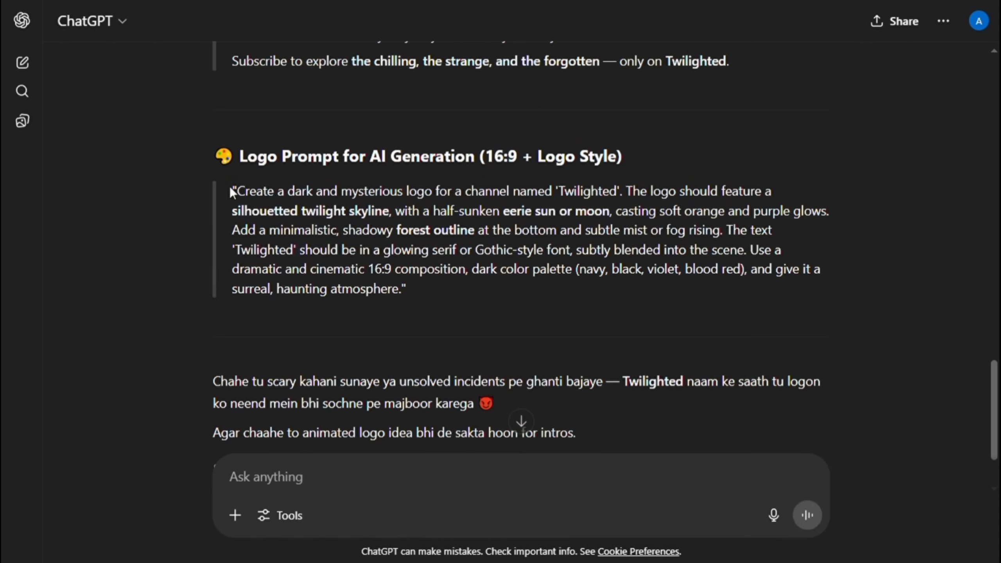
Step: Generate four 1:1 Twilighted logos from the copied prompt with the Flux Schnell model
{"action": "left_click_drag", "start_coordinate": [232, 192], "coordinate": [410, 297]}
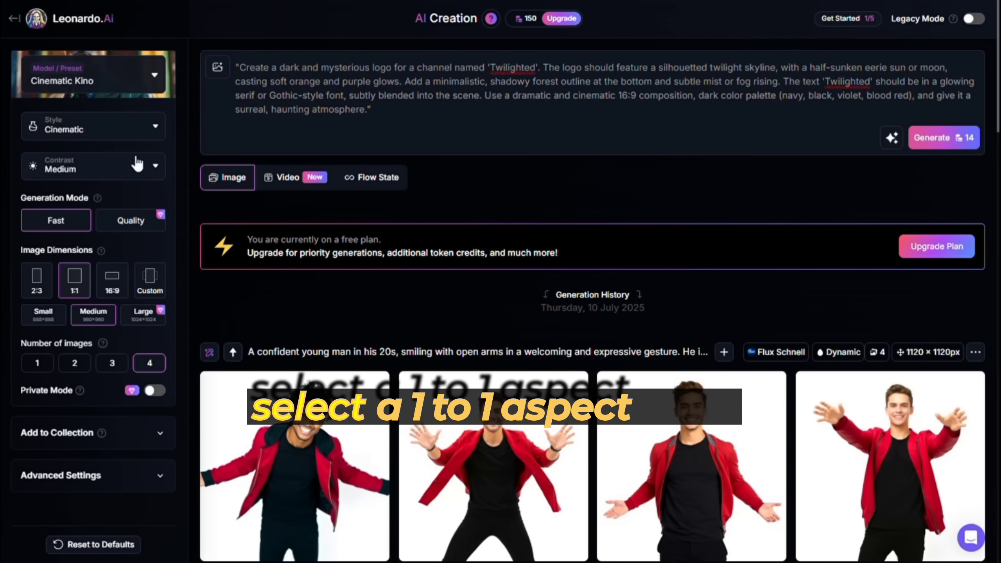
{"action": "left_click", "coordinate": [94, 75]}
{"action": "left_click", "coordinate": [744, 151]}
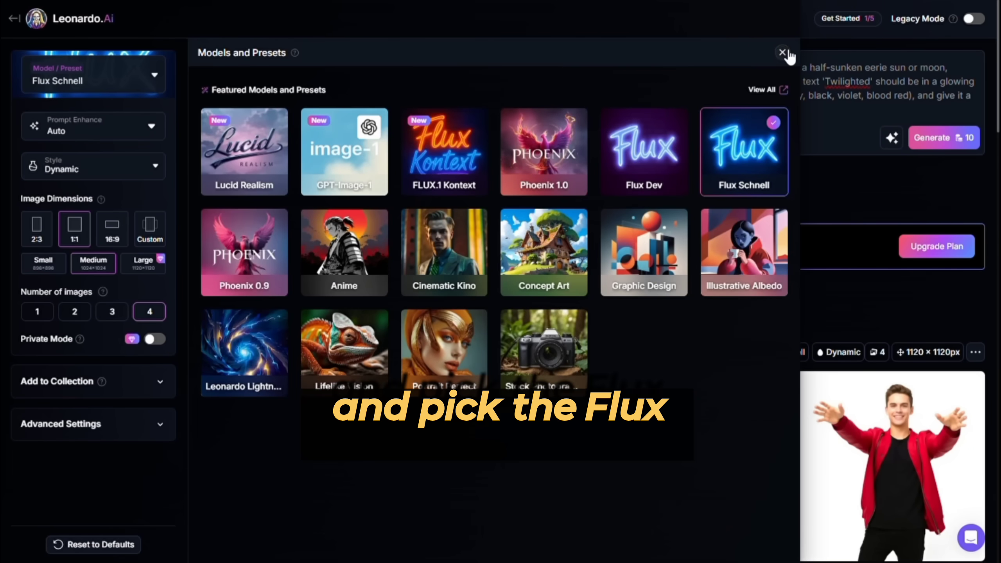
{"action": "left_click", "coordinate": [783, 52]}
{"action": "left_click", "coordinate": [948, 141]}
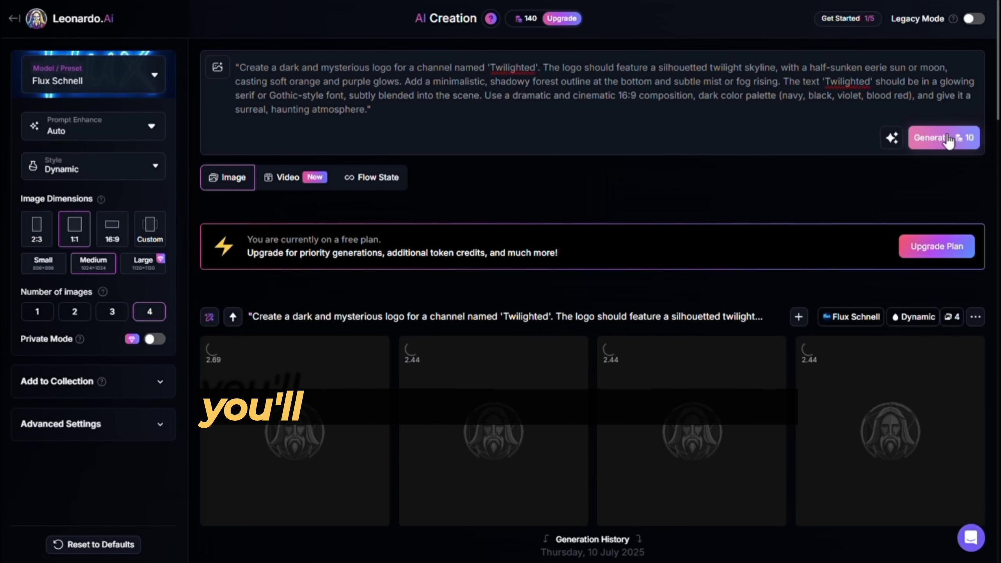
{"action": "scroll", "coordinate": [898, 170], "scroll_direction": "down", "scroll_amount": 1}
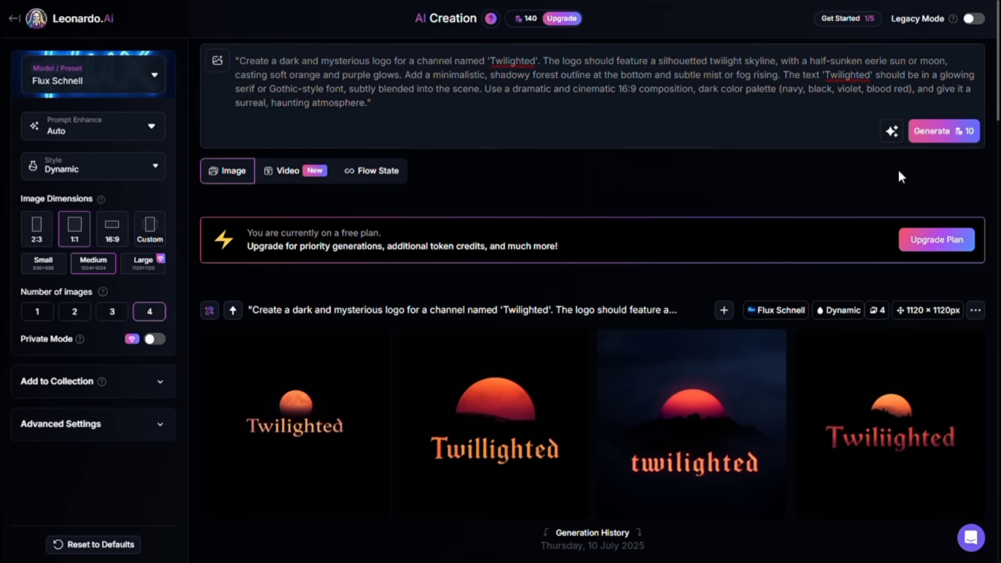
{"action": "scroll", "coordinate": [898, 170], "scroll_direction": "down", "scroll_amount": 1}
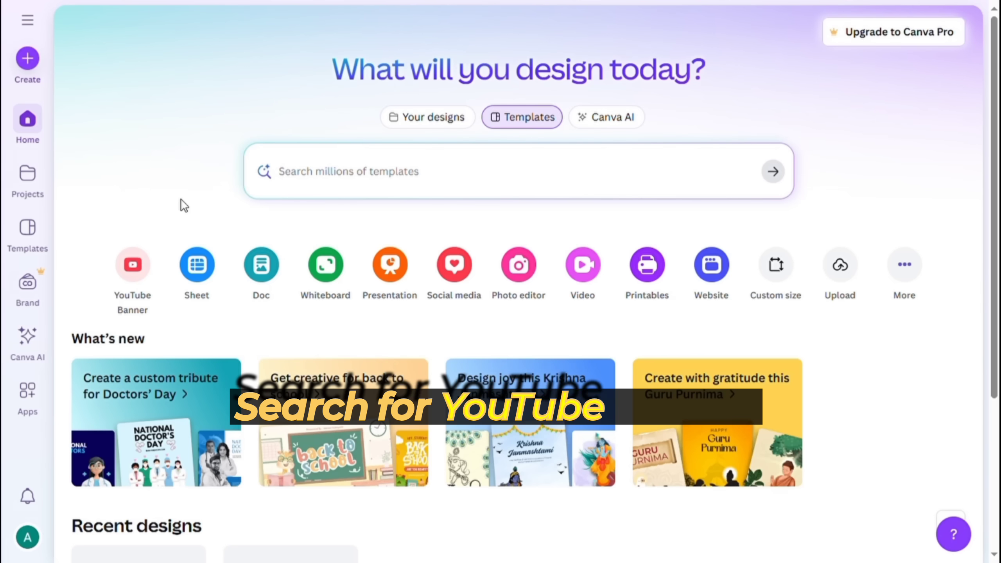
Step: Open the SciFi YouTube banner template, delete all its elements, and add the TWILIGHTED title
{"action": "left_click", "coordinate": [340, 185]}
{"action": "left_click", "coordinate": [487, 262]}
{"action": "left_click", "coordinate": [221, 406]}
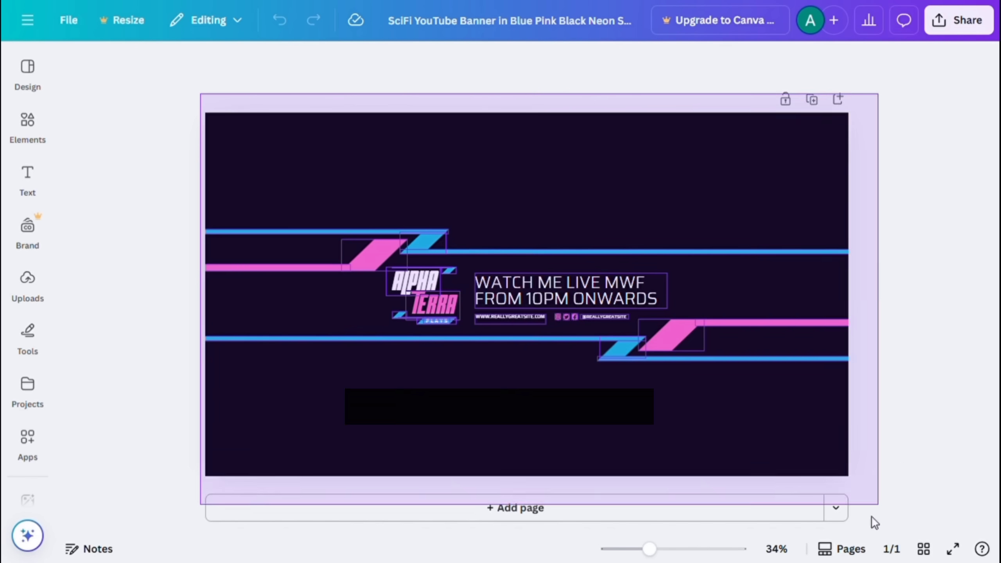
{"action": "left_click_drag", "start_coordinate": [552, 261], "coordinate": [856, 464]}
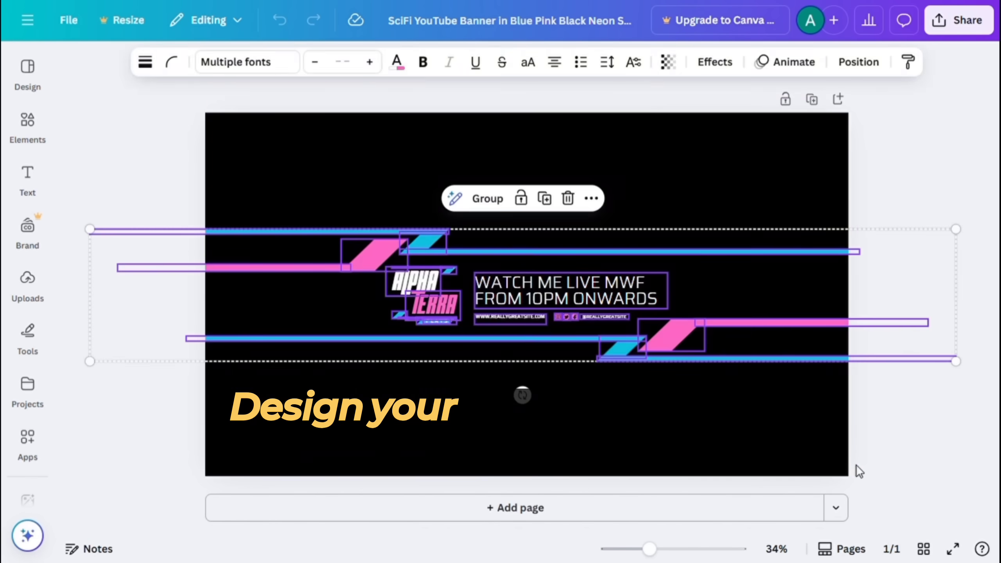
{"action": "key", "text": "Delete"}
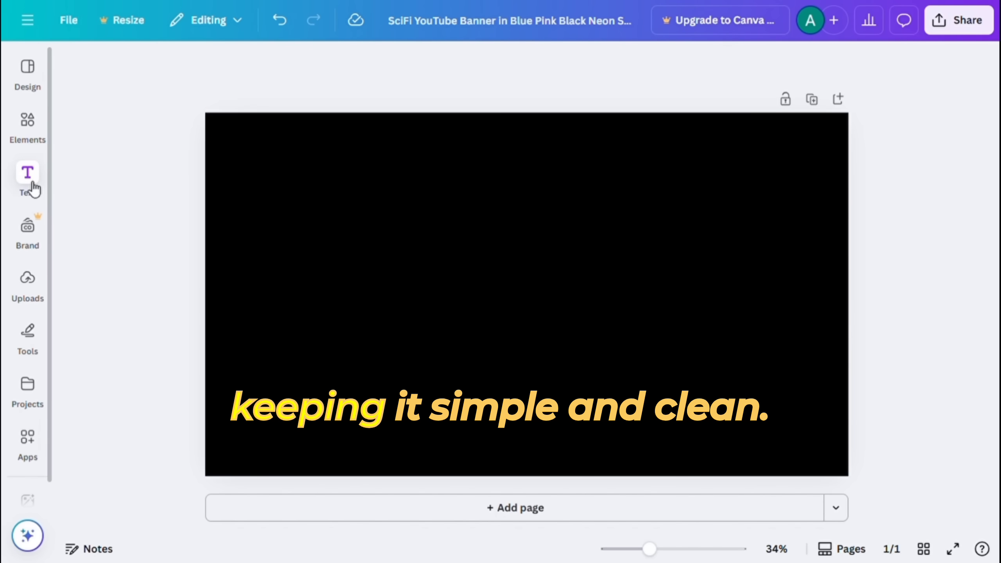
{"action": "left_click", "coordinate": [29, 179]}
Step: Download the Twilighted banner as a PNG image
{"action": "left_click", "coordinate": [948, 19]}
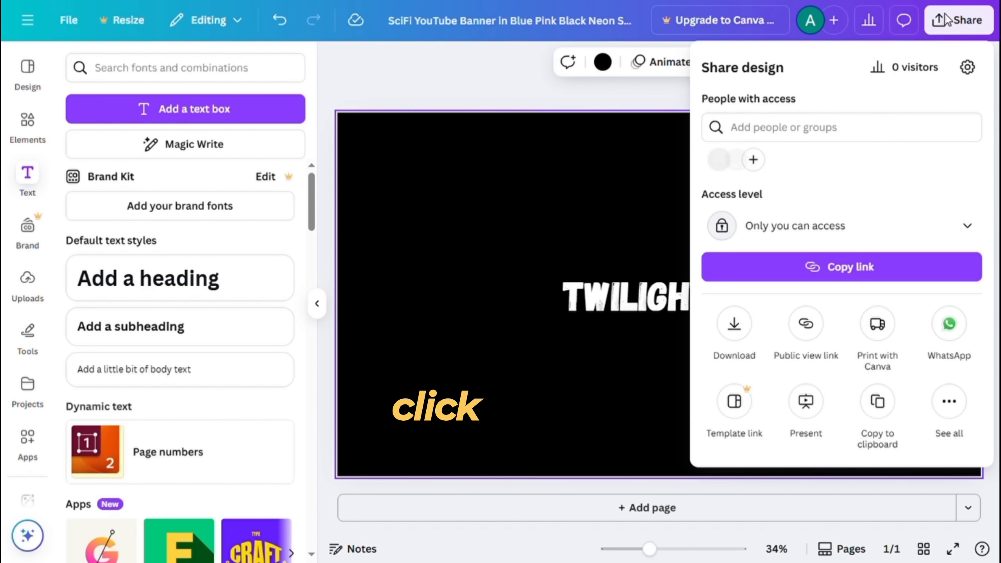
{"action": "left_click", "coordinate": [738, 326]}
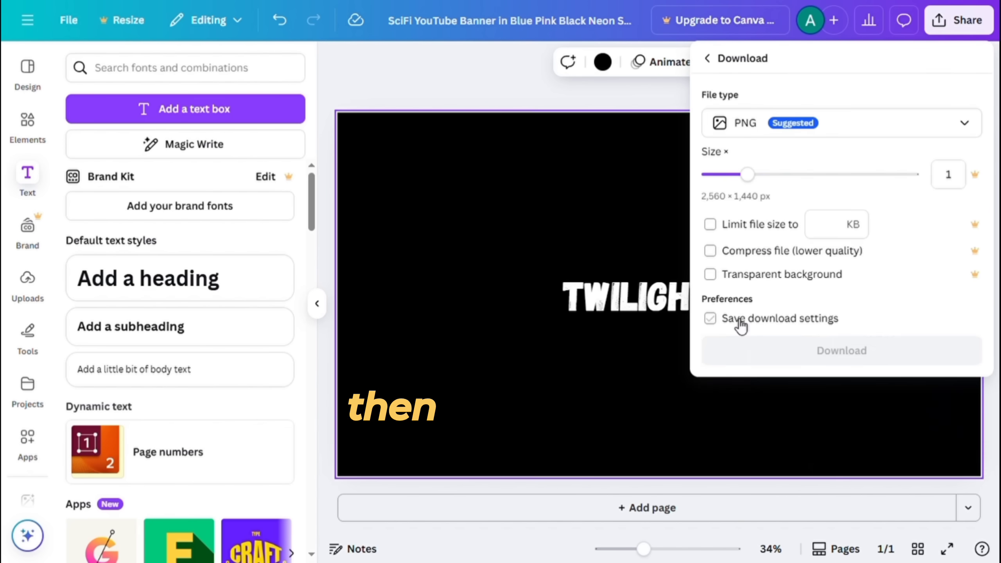
{"action": "left_click", "coordinate": [758, 130]}
{"action": "left_click", "coordinate": [748, 211]}
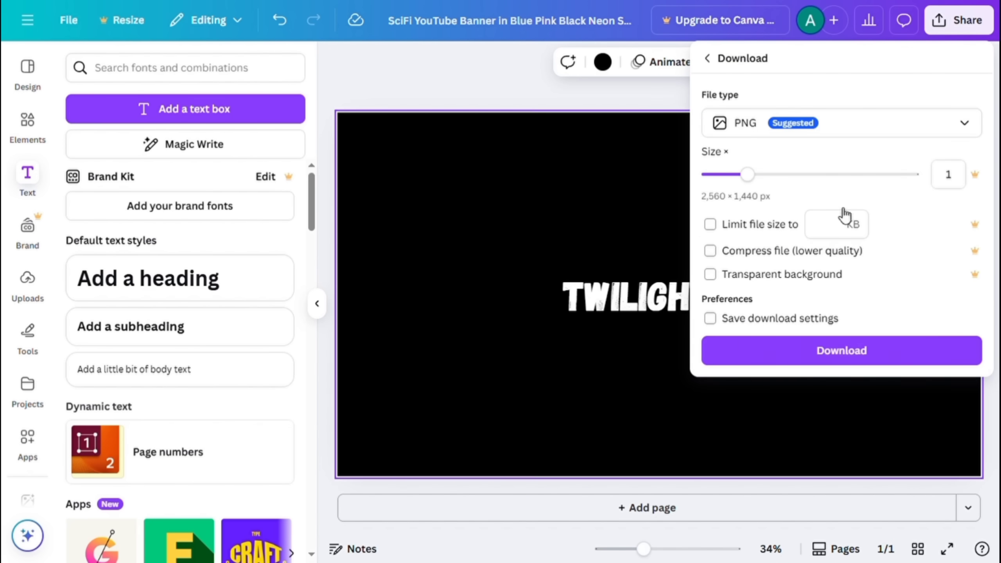
{"action": "left_click", "coordinate": [826, 352]}
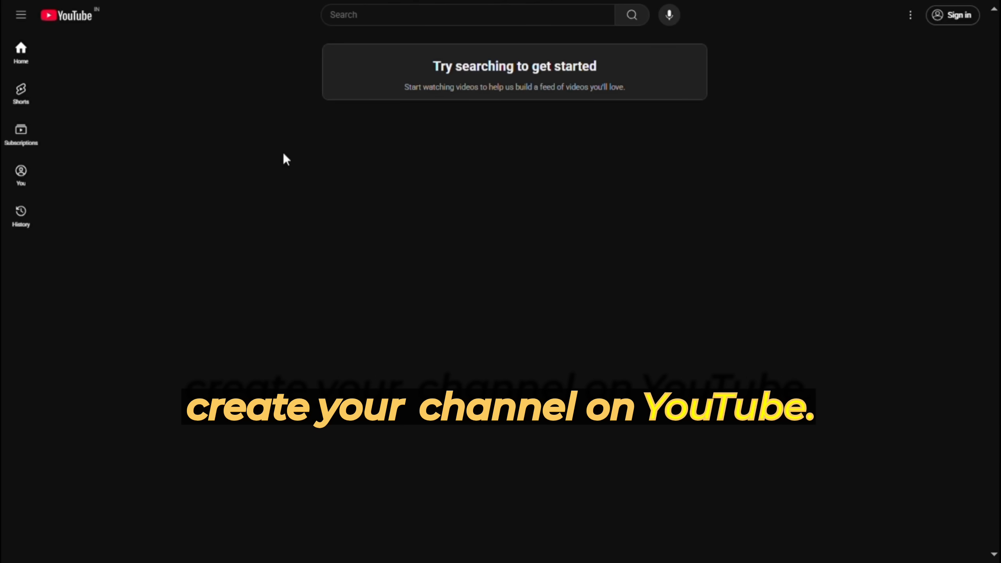
Step: Sign up for a Google account named Twilighted with birthday details, then create its YouTube channel
{"action": "left_click", "coordinate": [950, 24]}
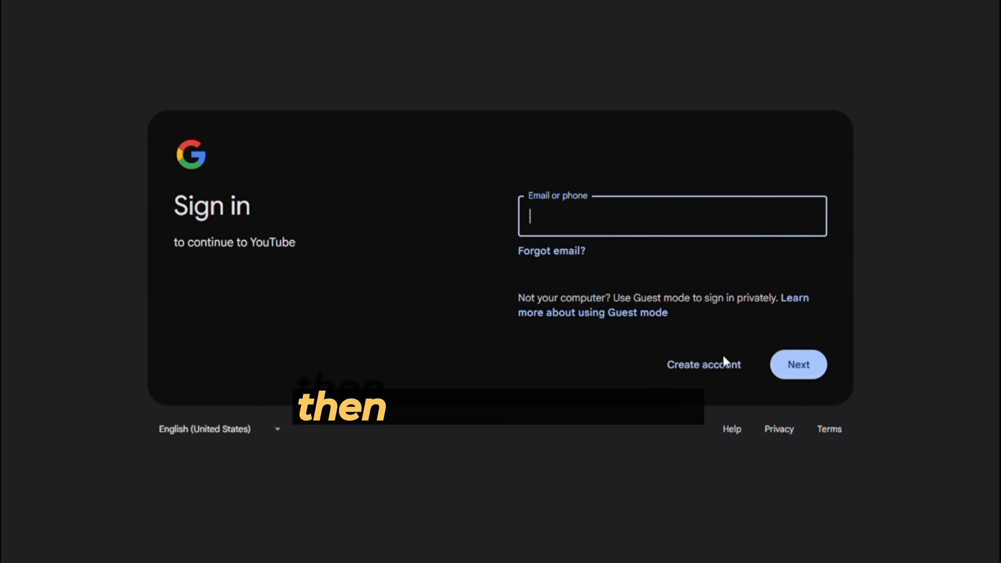
{"action": "left_click", "coordinate": [723, 365]}
{"action": "left_click", "coordinate": [728, 395]}
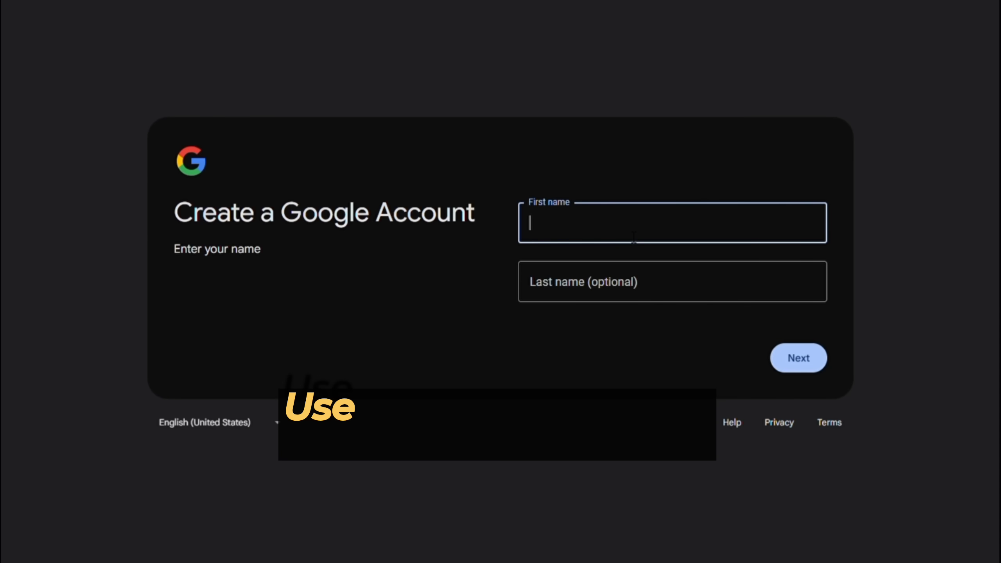
{"action": "left_click", "coordinate": [790, 370]}
{"action": "left_click", "coordinate": [599, 221]}
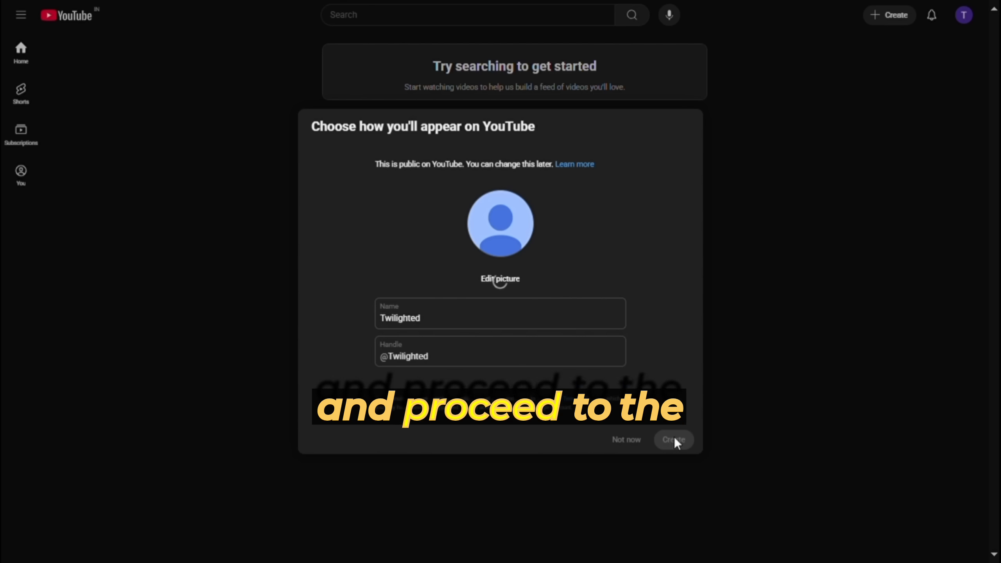
{"action": "left_click", "coordinate": [674, 437]}
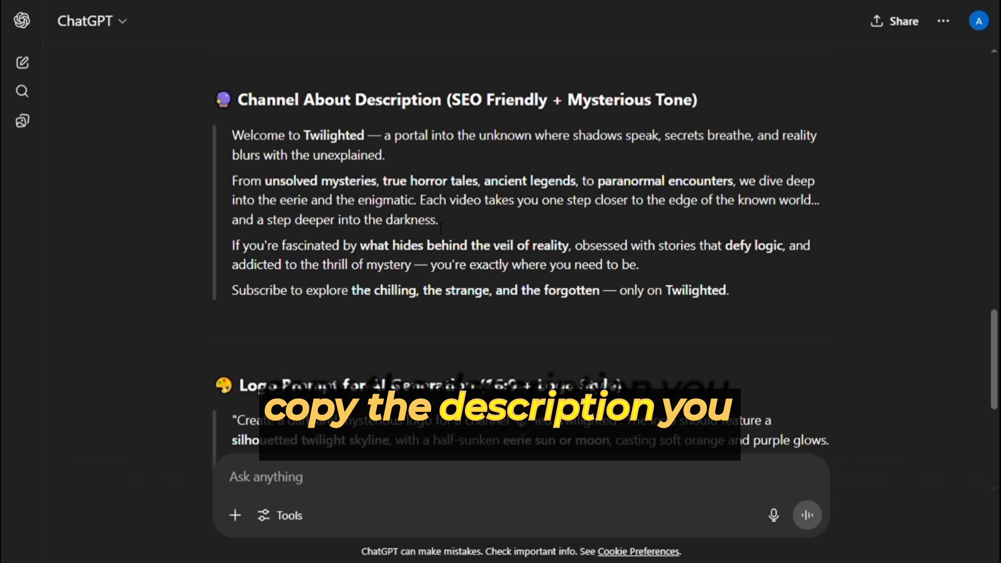
Step: Copy ChatGPT's about text and paste it into the Twilighted channel's Description box
{"action": "left_click_drag", "start_coordinate": [230, 137], "coordinate": [731, 298]}
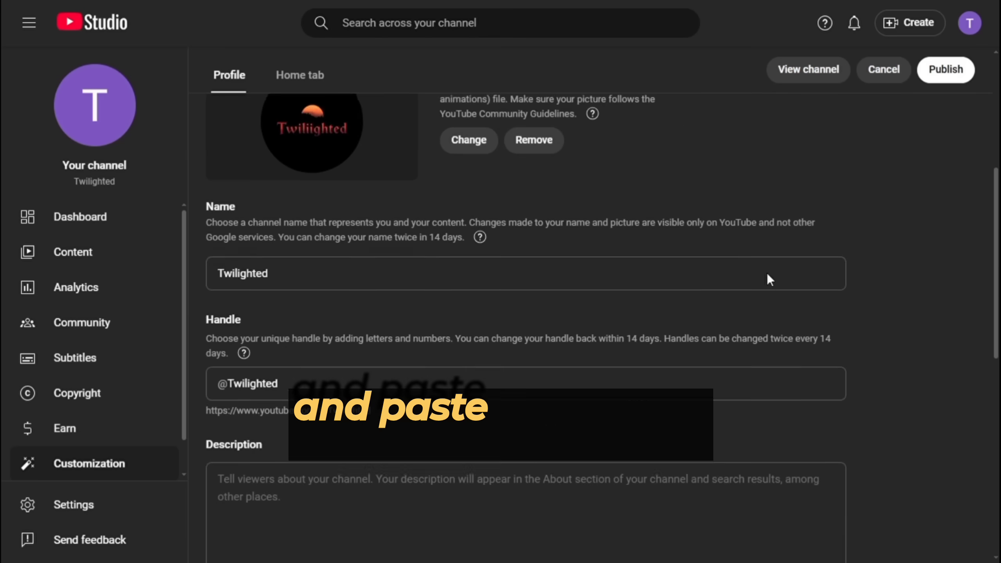
{"action": "scroll", "coordinate": [767, 279], "scroll_direction": "down", "scroll_amount": 2}
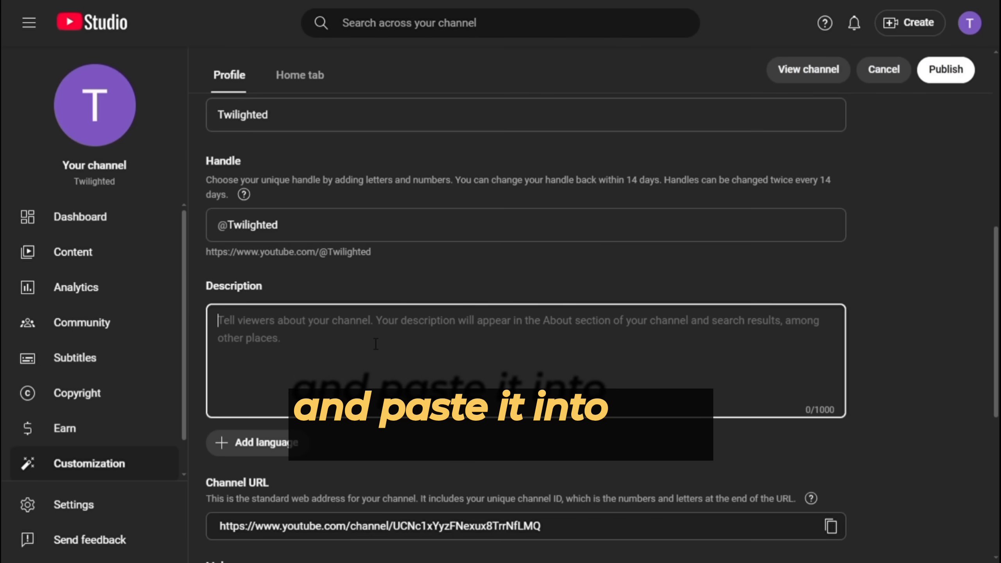
{"action": "key", "text": "ctrl+v"}
{"action": "scroll", "coordinate": [921, 289], "scroll_direction": "up", "scroll_amount": 5}
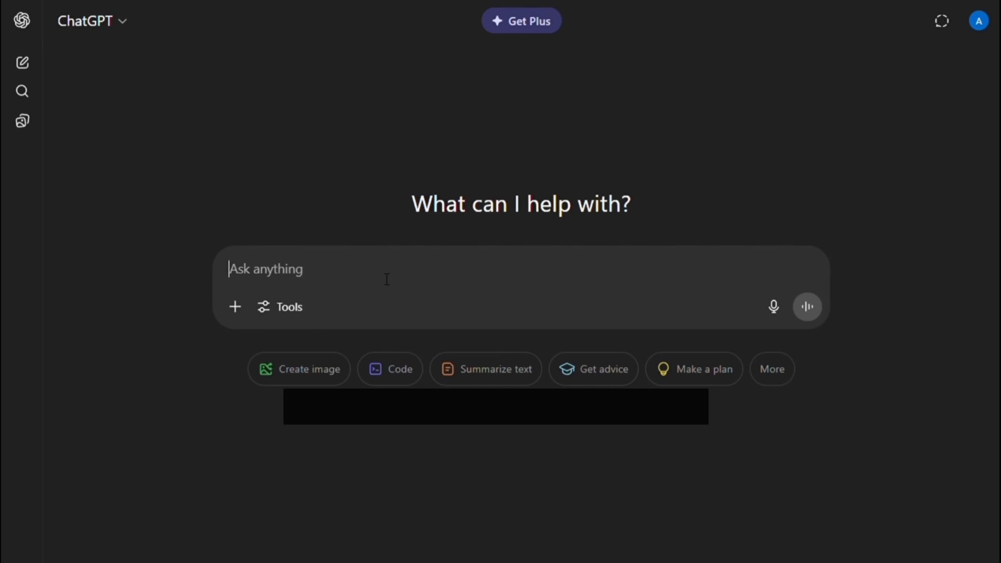
Step: Request a list of famous mysterious incidents, then send the script prompt with Flight 19 as topic
{"action": "type", "text": "\"List 20 real-life incidents that are extremely mysterious and famous. These could include unexplained plane crashes, ship disappearances, strange disasters, or other unsolved historical events that captured global attention.\""}
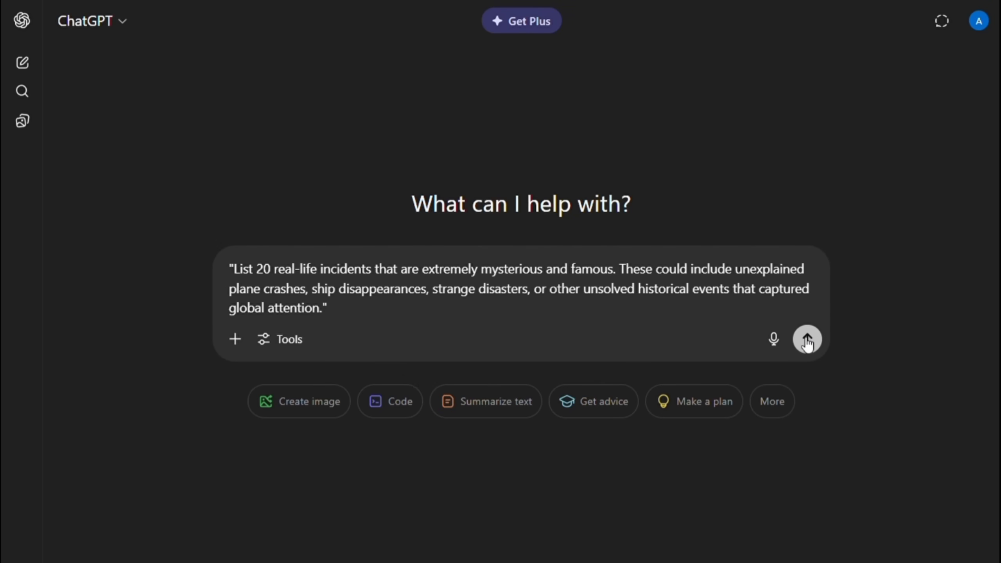
{"action": "left_click", "coordinate": [808, 341]}
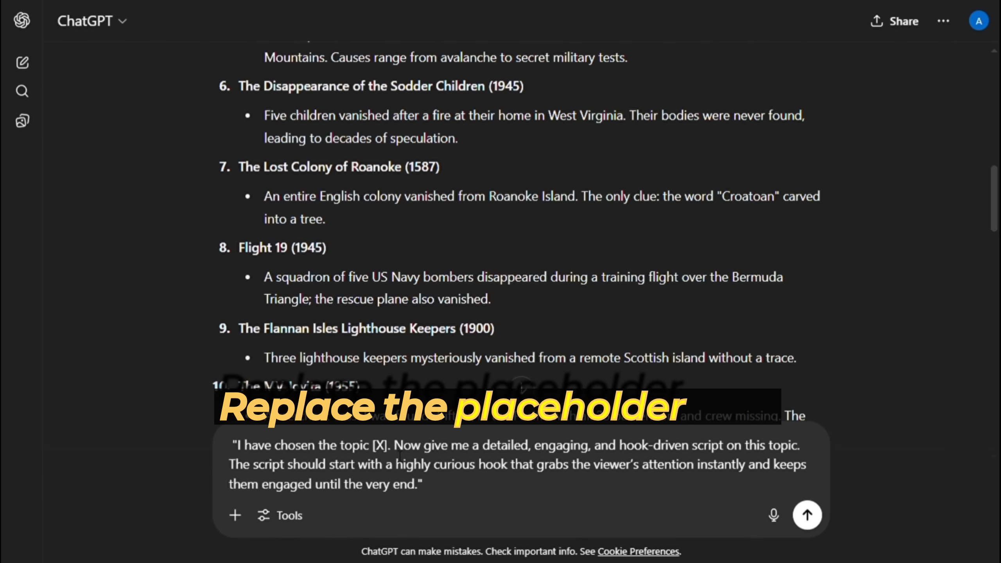
{"action": "left_click", "coordinate": [389, 452]}
{"action": "key", "text": "BackSpace"}
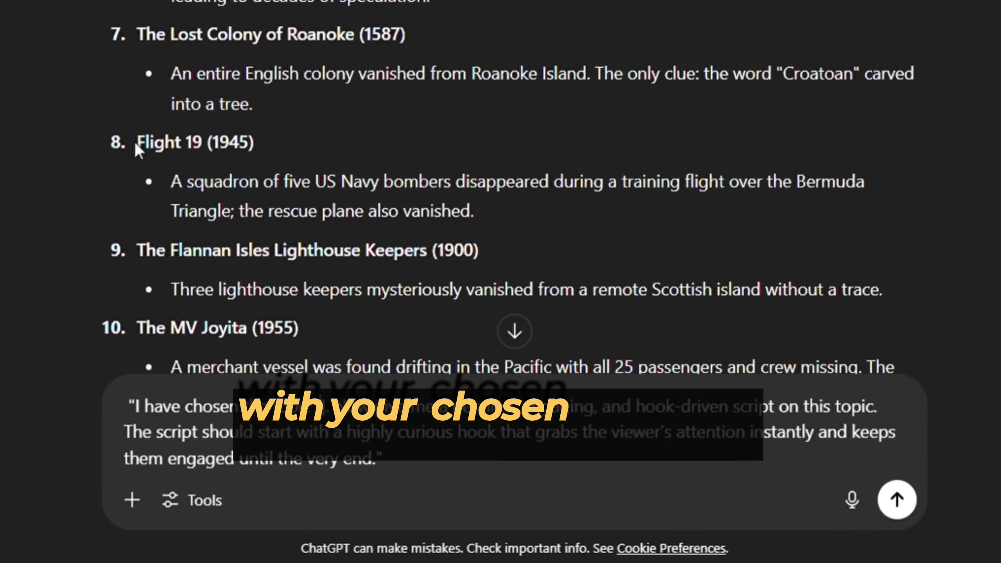
{"action": "left_click_drag", "start_coordinate": [239, 247], "coordinate": [320, 256]}
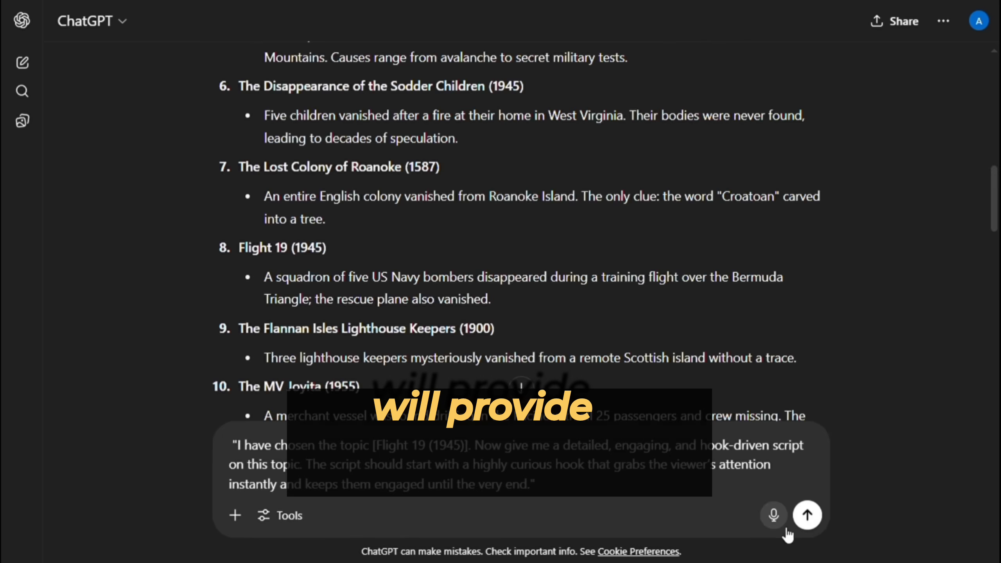
{"action": "key", "text": "Return"}
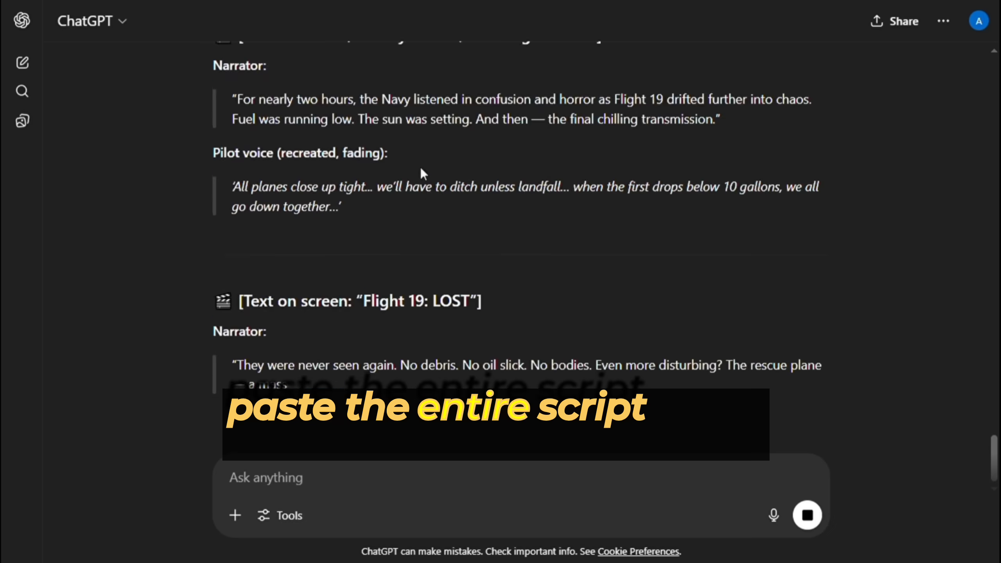
{"action": "scroll", "coordinate": [420, 167], "scroll_direction": "up", "scroll_amount": 5}
{"action": "scroll", "coordinate": [421, 167], "scroll_direction": "up", "scroll_amount": 10}
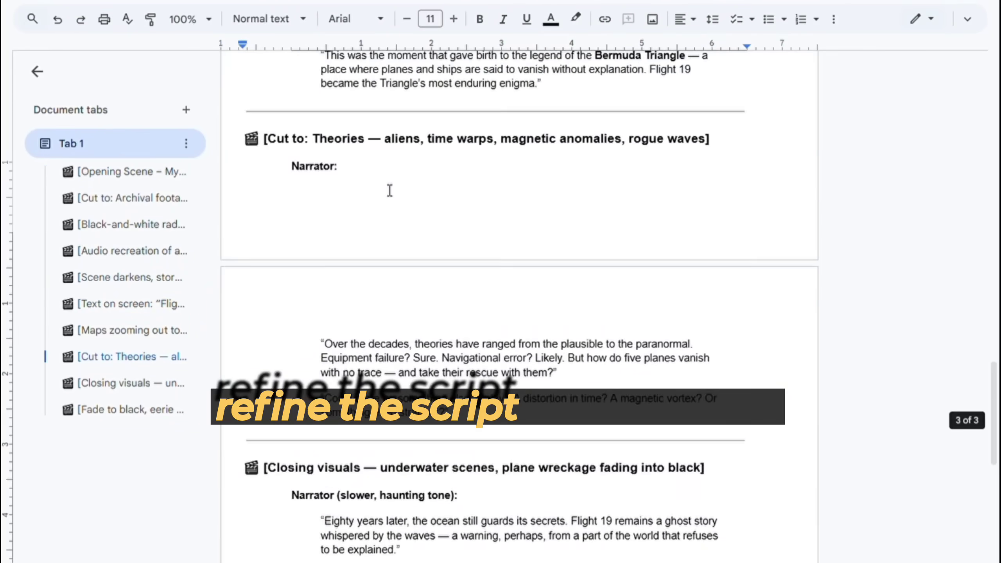
{"action": "scroll", "coordinate": [389, 190], "scroll_direction": "up", "scroll_amount": 10}
{"action": "scroll", "coordinate": [385, 189], "scroll_direction": "up", "scroll_amount": 5}
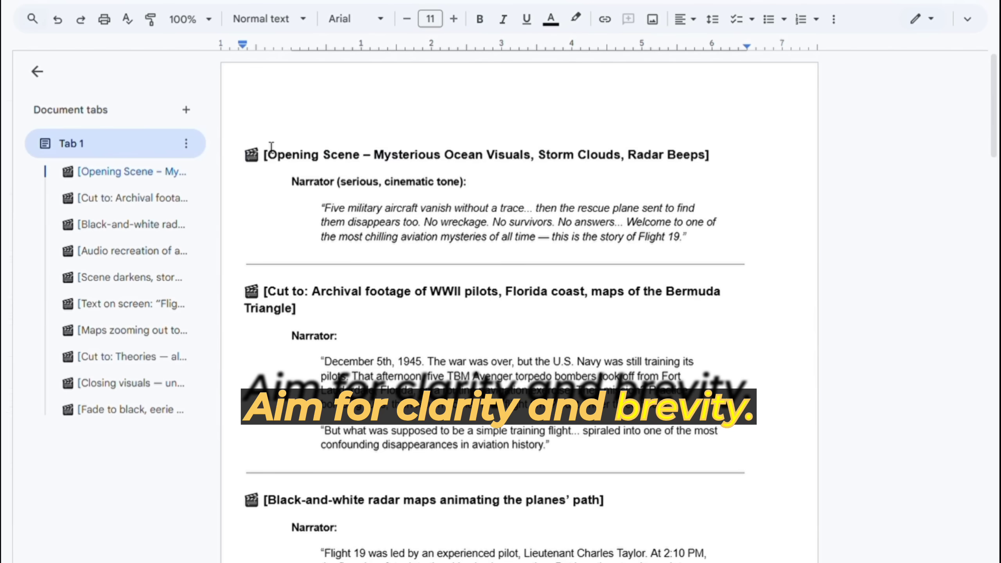
Step: Delete the first two scene headings and their Narrator labels from the Flight 19 script
{"action": "left_click_drag", "start_coordinate": [271, 147], "coordinate": [290, 152]}
{"action": "key", "text": "BackSpace"}
{"action": "left_click_drag", "start_coordinate": [298, 250], "coordinate": [217, 235]}
{"action": "key", "text": "BackSpace"}
{"action": "key", "text": "BackSpace"}
{"action": "key", "text": "BackSpace"}
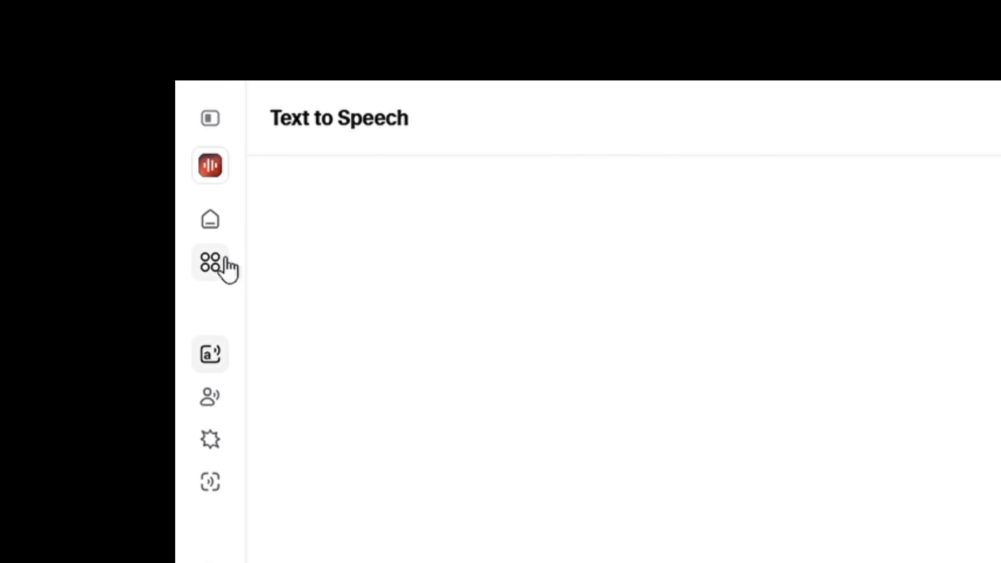
Step: Filter voices to English, Narrative & Story, male, old, and add Peter Baker's voice
{"action": "left_click", "coordinate": [225, 261]}
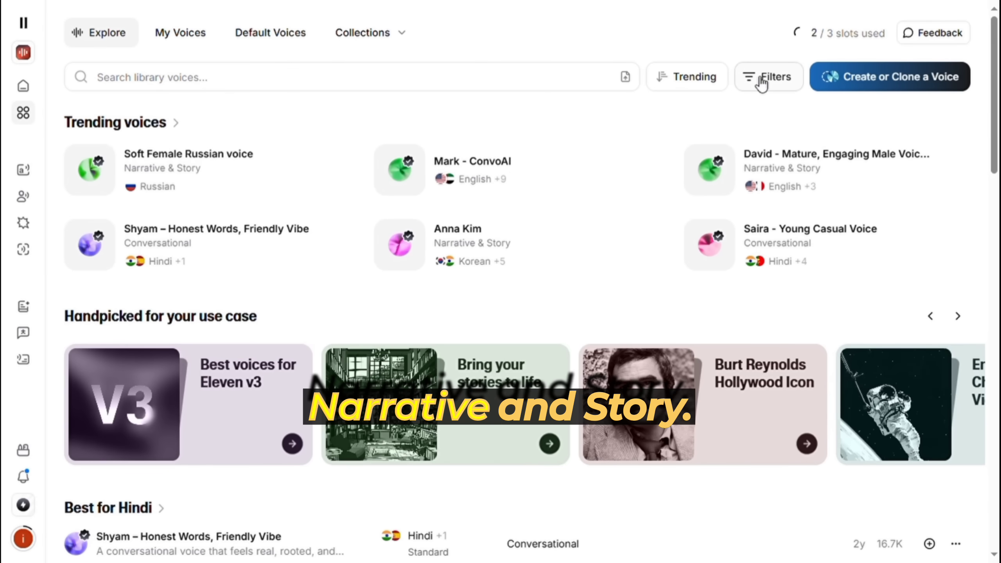
{"action": "left_click", "coordinate": [761, 84]}
{"action": "left_click", "coordinate": [480, 123]}
{"action": "left_click", "coordinate": [342, 261]}
{"action": "left_click", "coordinate": [327, 187]}
{"action": "scroll", "coordinate": [428, 331], "scroll_direction": "down", "scroll_amount": 1}
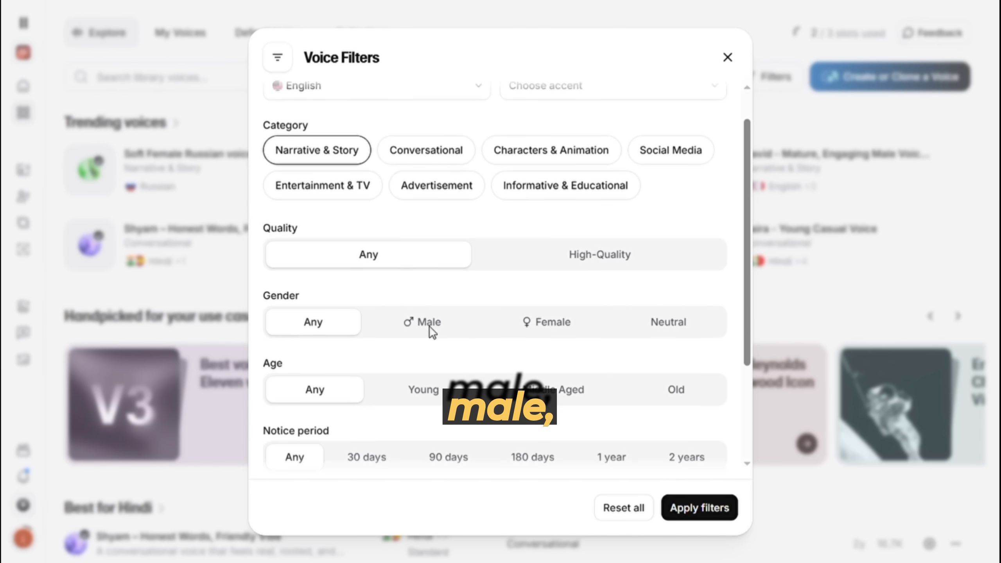
{"action": "left_click", "coordinate": [684, 508]}
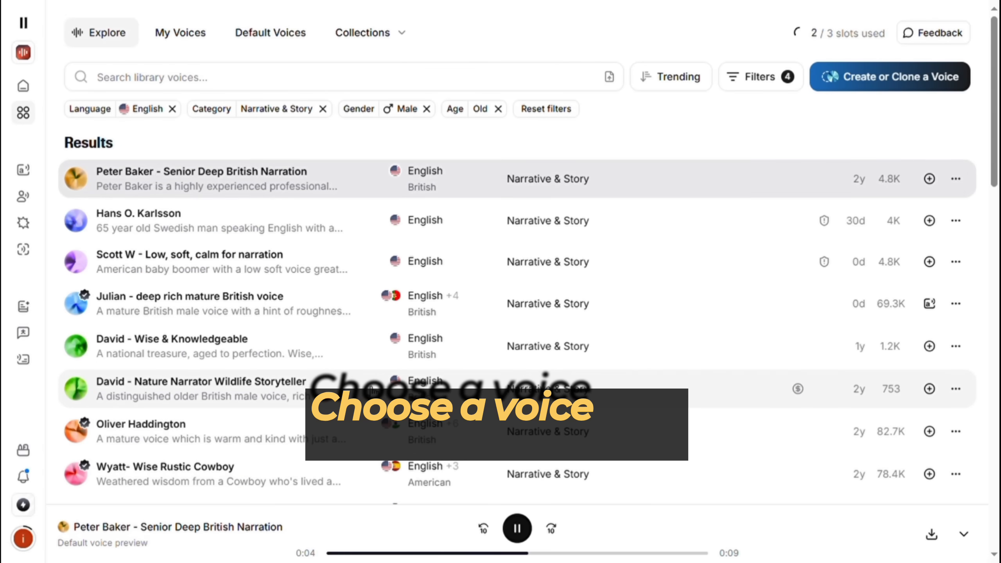
{"action": "left_click", "coordinate": [517, 529]}
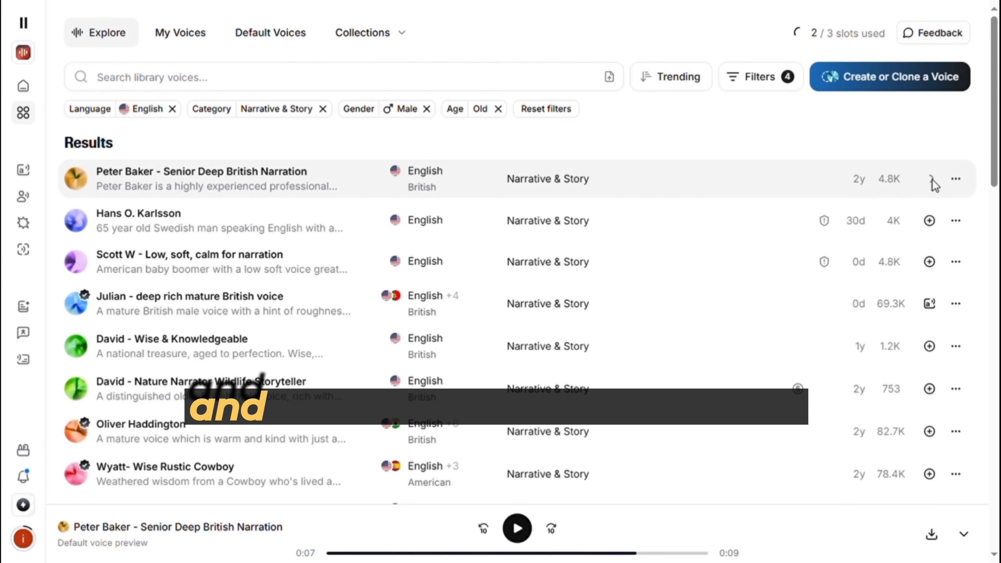
{"action": "left_click", "coordinate": [932, 179]}
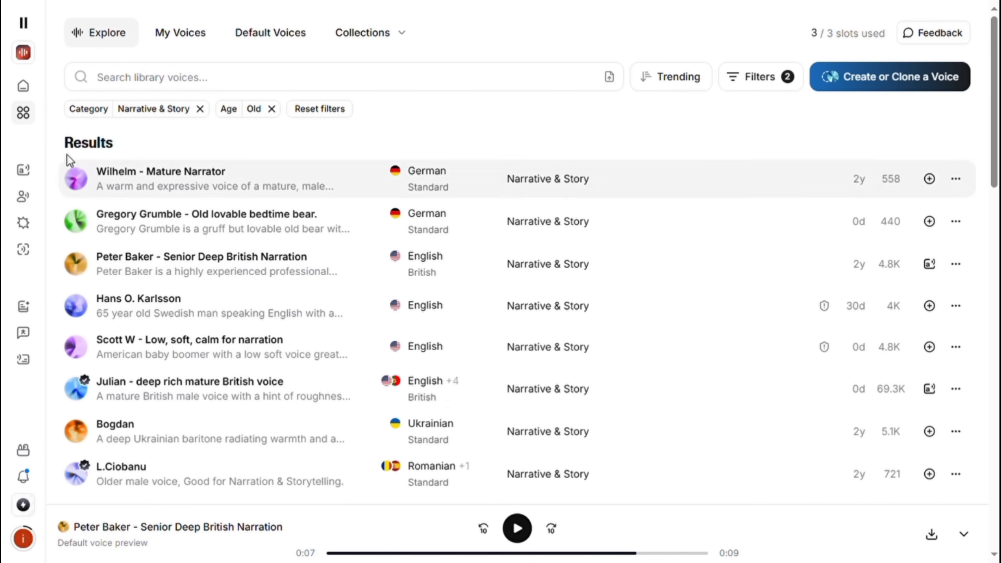
Step: Return to Text to Speech and select the opening Flight 19 narration lines
{"action": "left_click", "coordinate": [32, 176]}
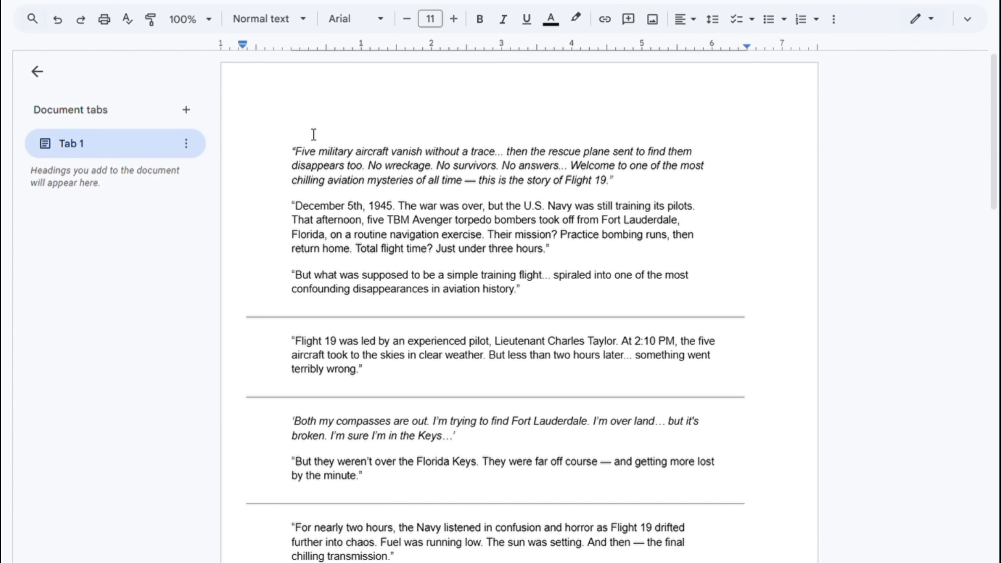
{"action": "left_click_drag", "start_coordinate": [292, 151], "coordinate": [614, 180]}
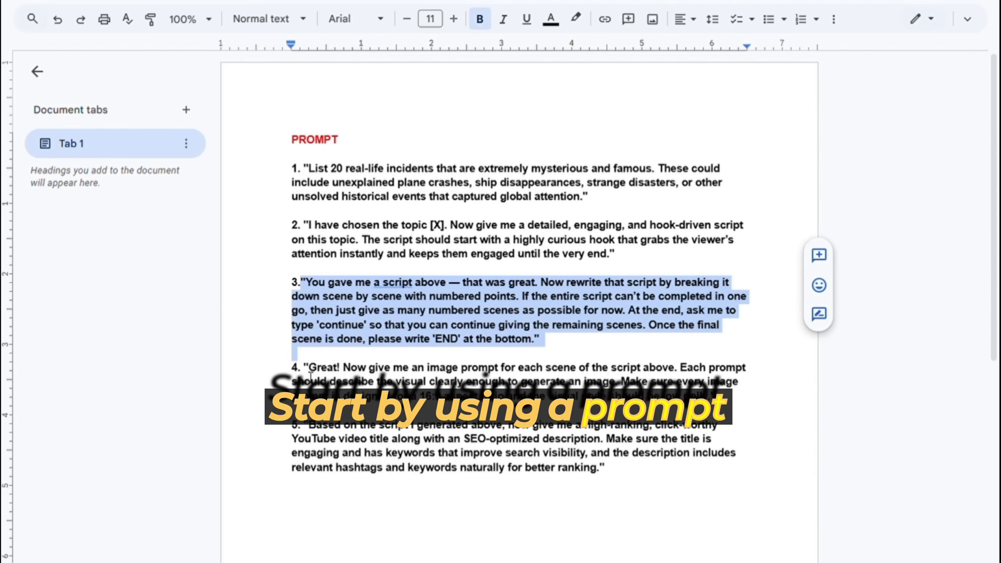
Step: Send the low-poly 16:9 image-prompt request and take all eleven scene prompts to the prompts document
{"action": "key", "text": "Return"}
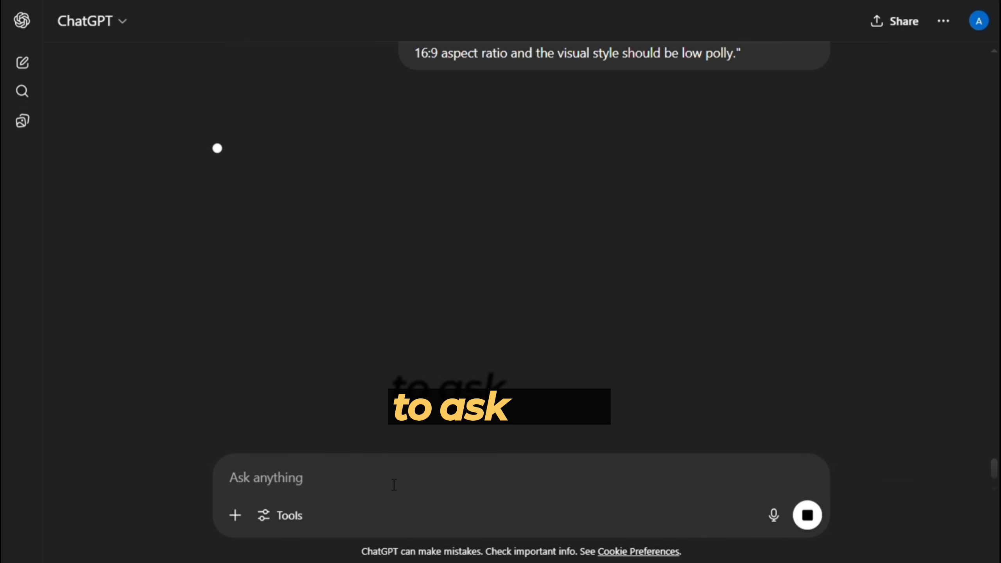
{"action": "scroll", "coordinate": [382, 383], "scroll_direction": "down", "scroll_amount": 2}
{"action": "scroll", "coordinate": [381, 383], "scroll_direction": "down", "scroll_amount": 1}
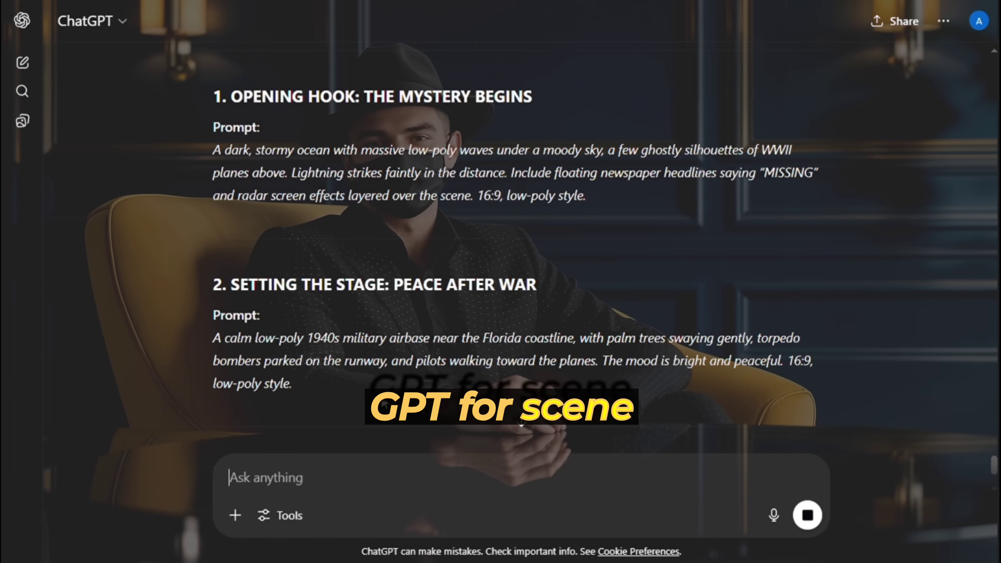
{"action": "scroll", "coordinate": [381, 384], "scroll_direction": "down", "scroll_amount": 2}
{"action": "scroll", "coordinate": [381, 383], "scroll_direction": "down", "scroll_amount": 2}
{"action": "scroll", "coordinate": [381, 383], "scroll_direction": "down", "scroll_amount": 7}
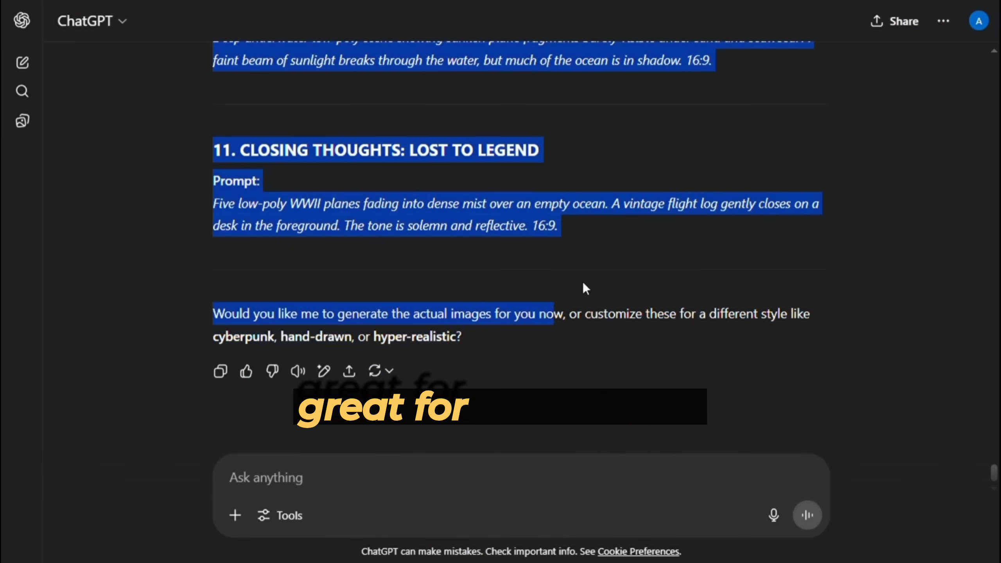
{"action": "left_click_drag", "start_coordinate": [583, 283], "coordinate": [699, 249]}
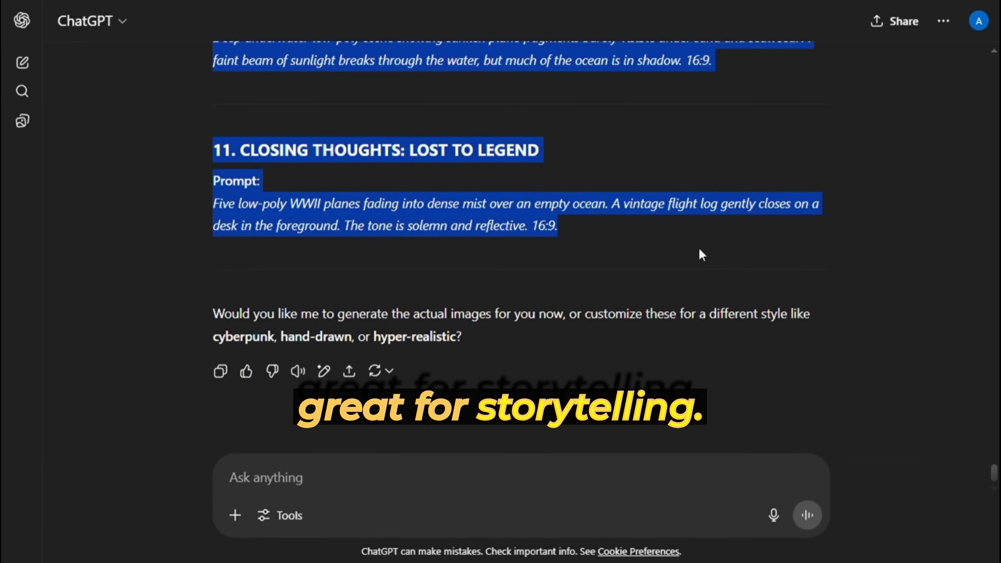
{"action": "left_click", "coordinate": [349, 8]}
Step: Add a second Docs tab, then request a 16:9 low-poly opening-scene image from prompt 1 in a new chat
{"action": "left_click", "coordinate": [187, 110]}
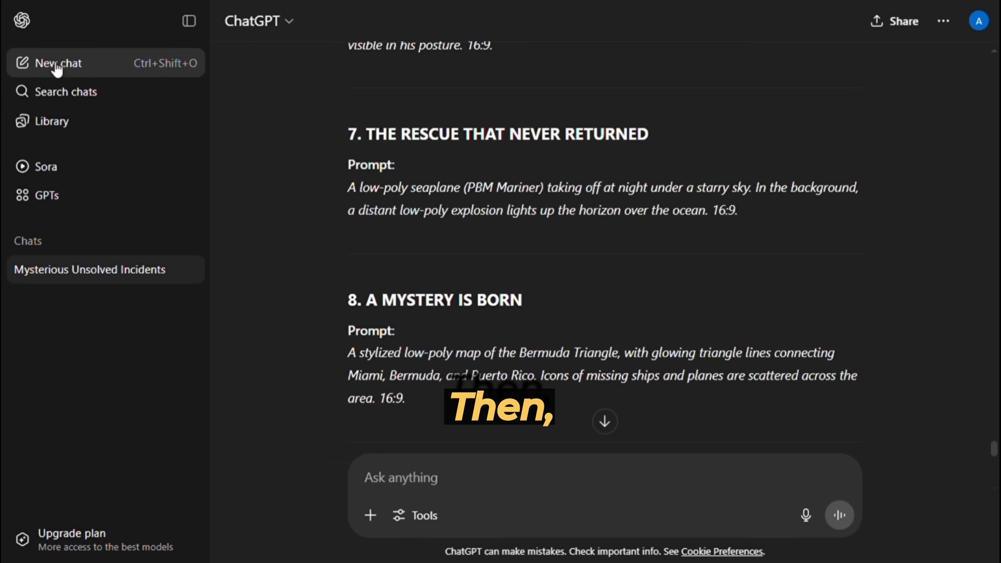
{"action": "left_click", "coordinate": [55, 66]}
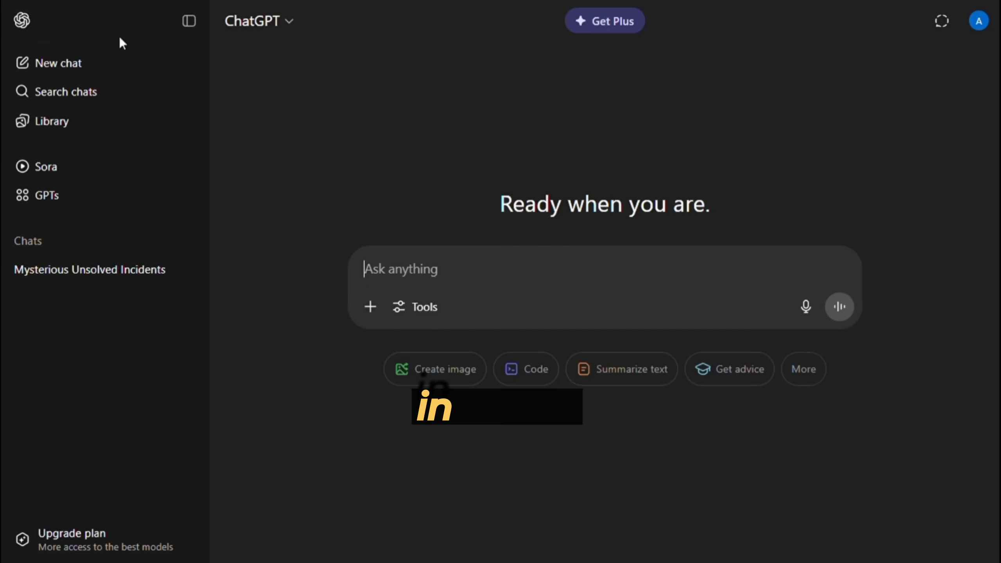
{"action": "left_click_drag", "start_coordinate": [294, 196], "coordinate": [382, 242]}
{"action": "key", "text": "ctrl+c"}
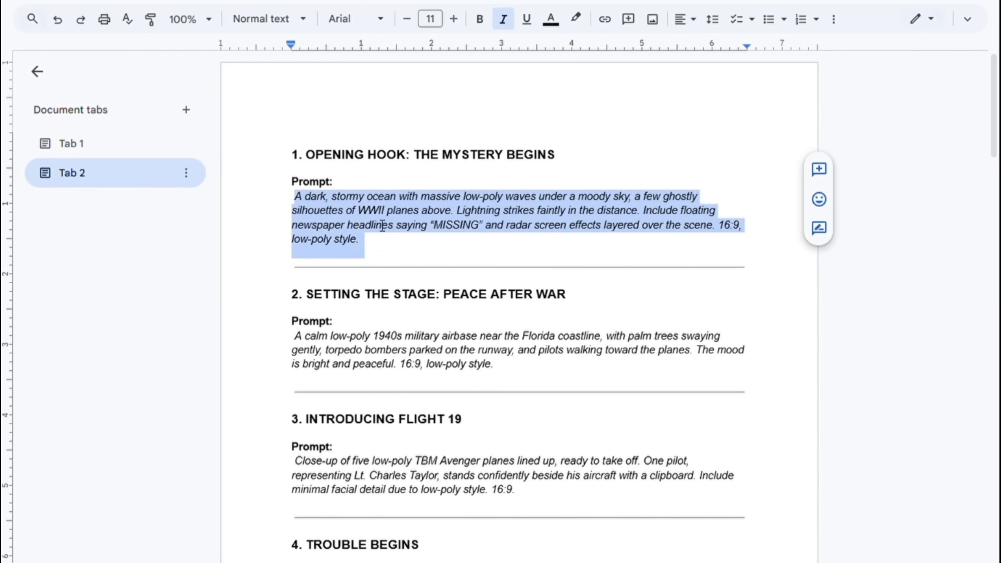
{"action": "right_click", "coordinate": [382, 225]}
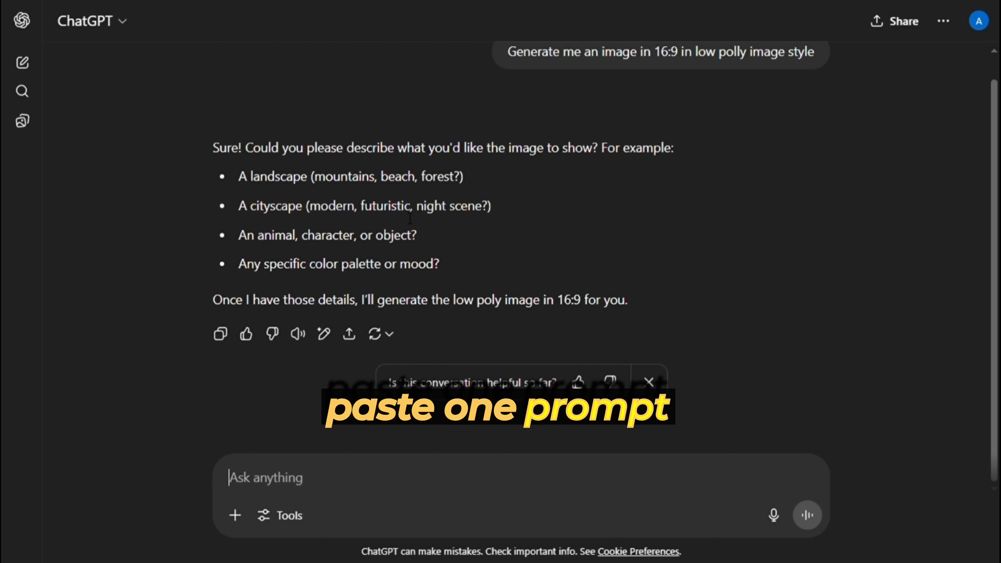
{"action": "key", "text": "ctrl+v"}
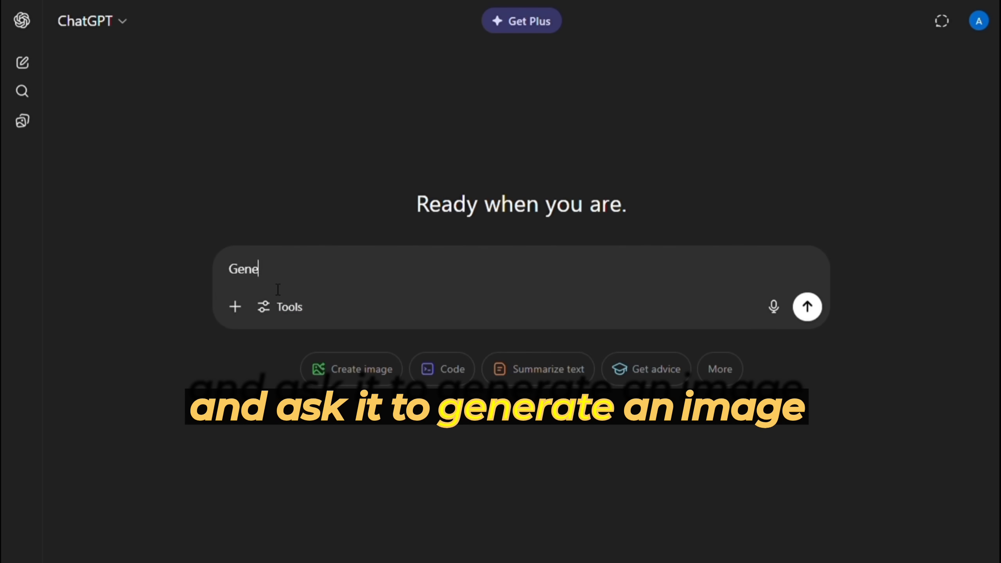
{"action": "type", "text": "rate me an image in 16:9"}
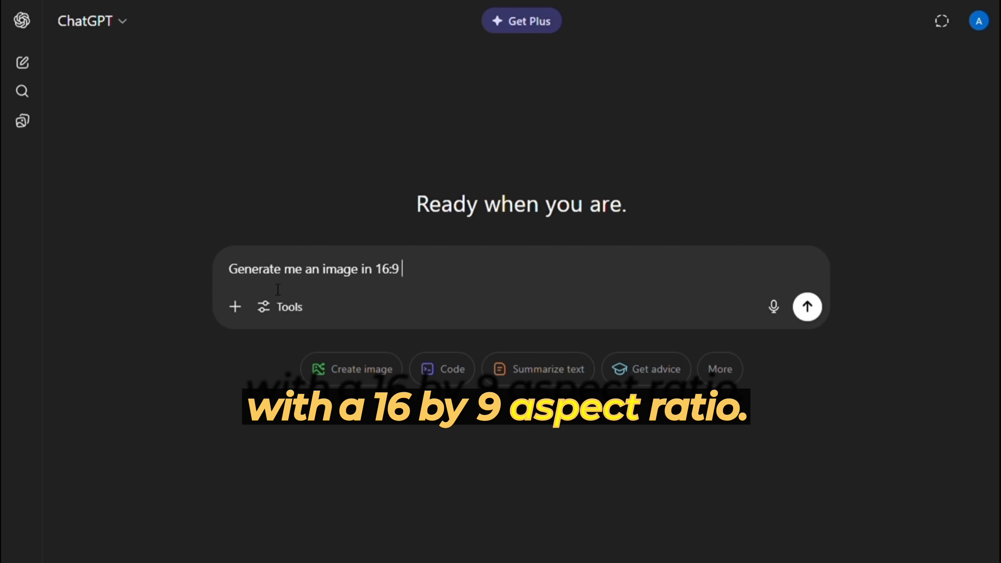
{"action": "type", "text": "ow poly style."}
{"action": "key", "text": "Return"}
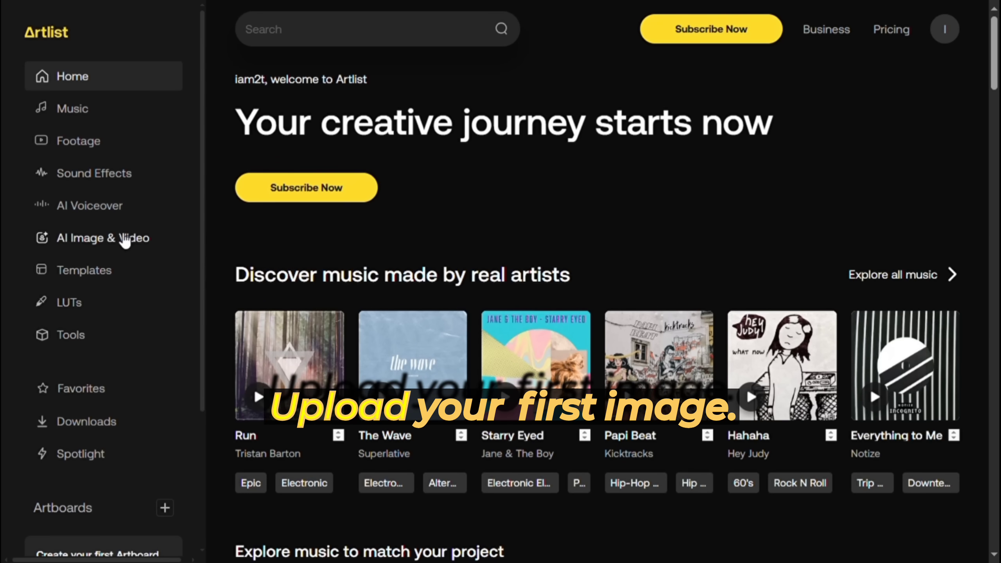
Step: Animate the uploaded storm image in Artlist's Image to Video with the suggested prompt
{"action": "left_click", "coordinate": [124, 239]}
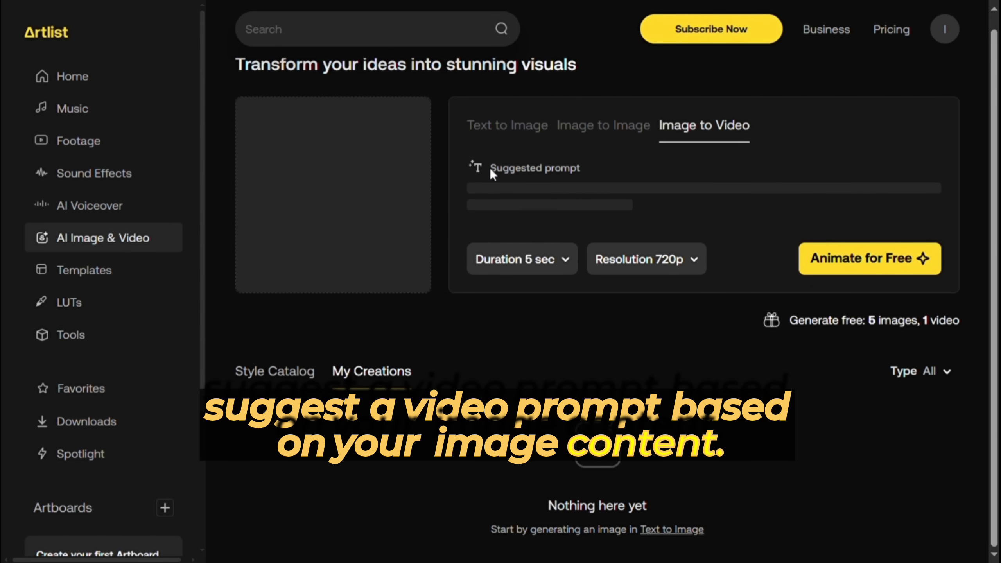
{"action": "left_click_drag", "start_coordinate": [490, 168], "coordinate": [585, 175]}
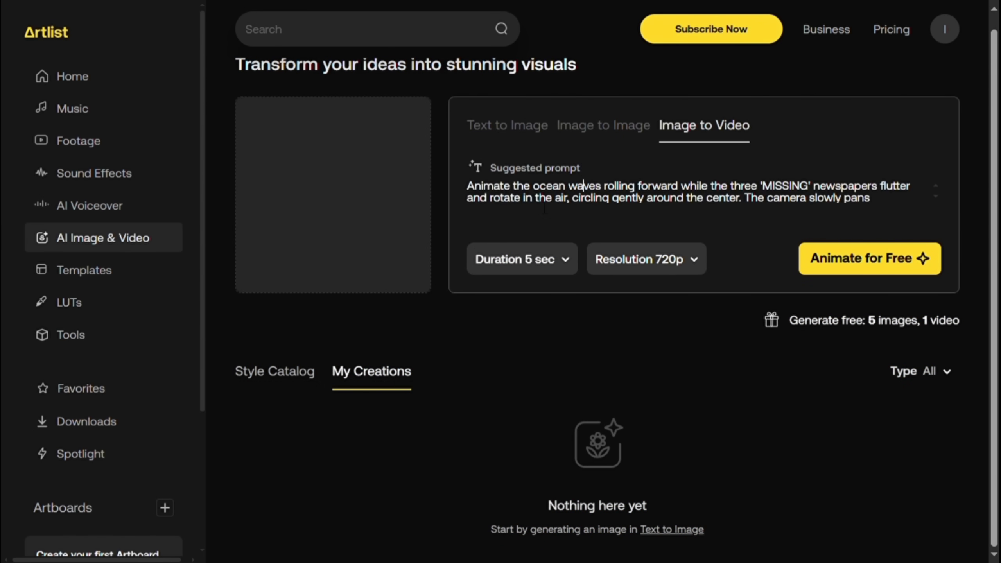
{"action": "left_click", "coordinate": [870, 259]}
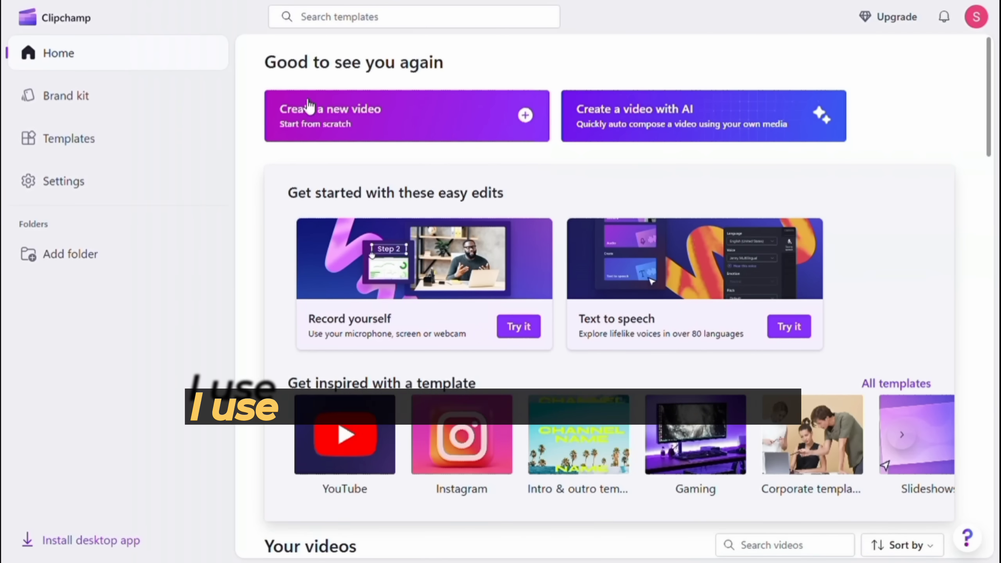
Step: Create a new Clipchamp video at Wide 16:9 size
{"action": "left_click", "coordinate": [308, 108]}
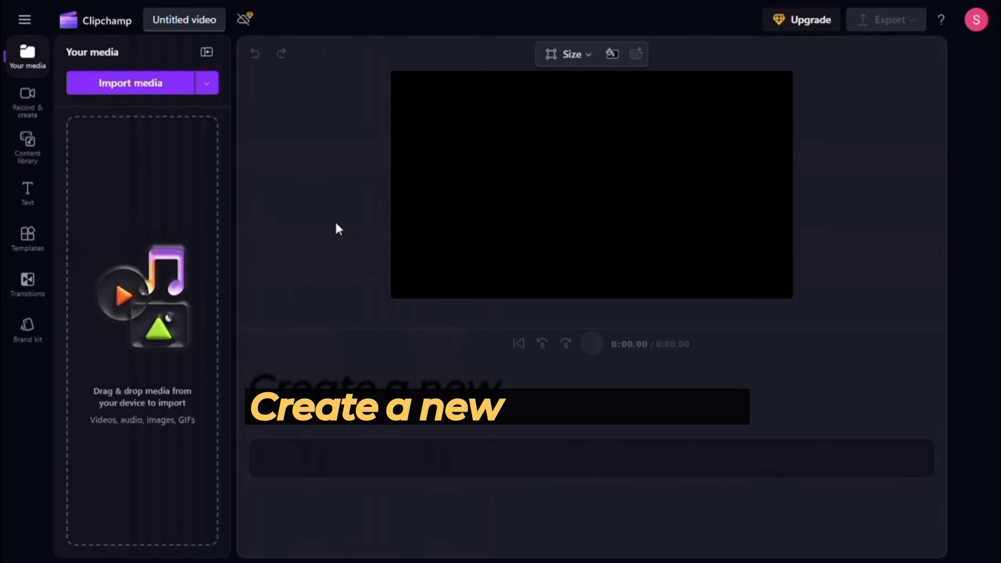
{"action": "left_click", "coordinate": [588, 56]}
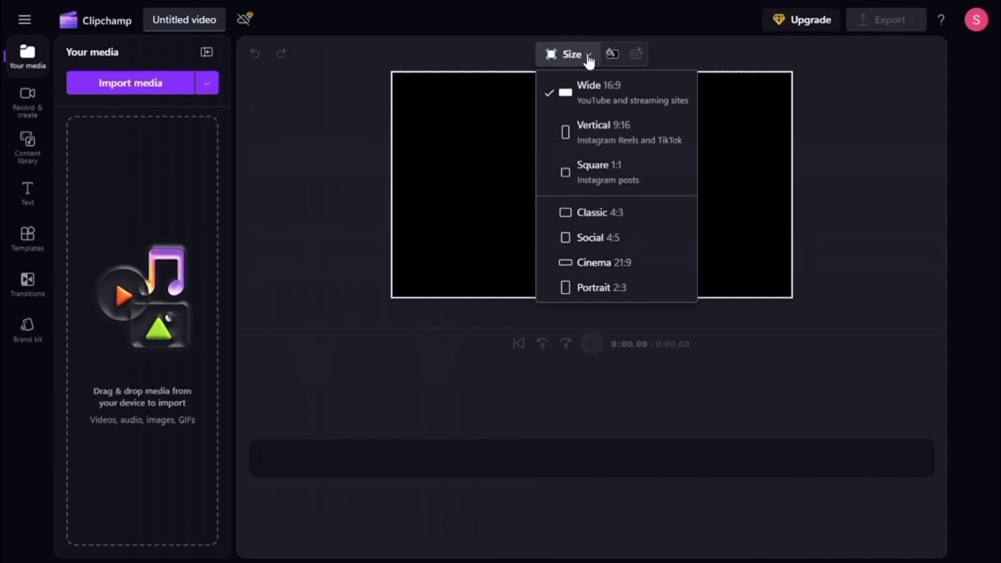
{"action": "left_click", "coordinate": [586, 108]}
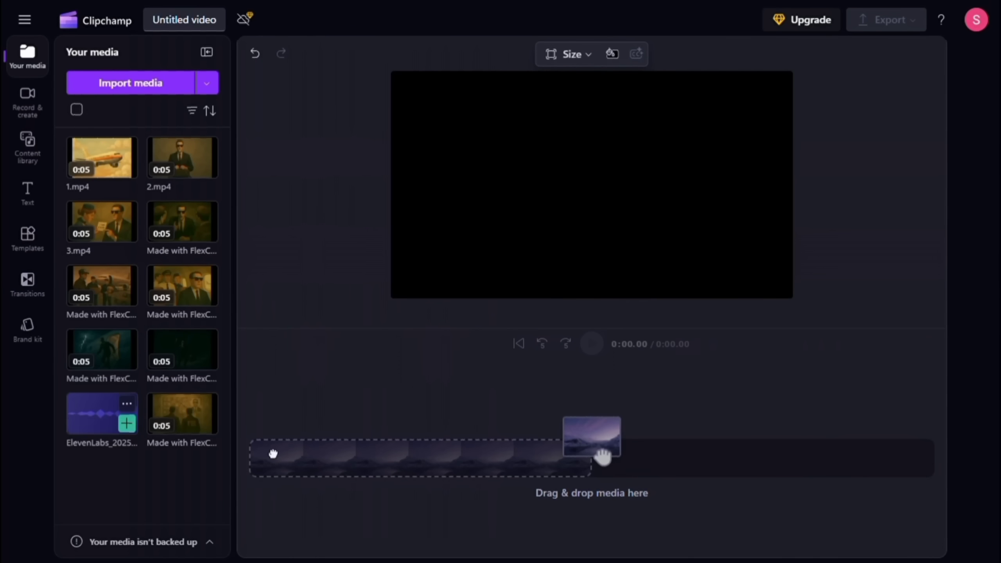
Step: Put the ElevenLabs narration and 1.mp4 on the timeline, enlarge and centre the clip, then preview
{"action": "left_click_drag", "start_coordinate": [274, 454], "coordinate": [302, 462]}
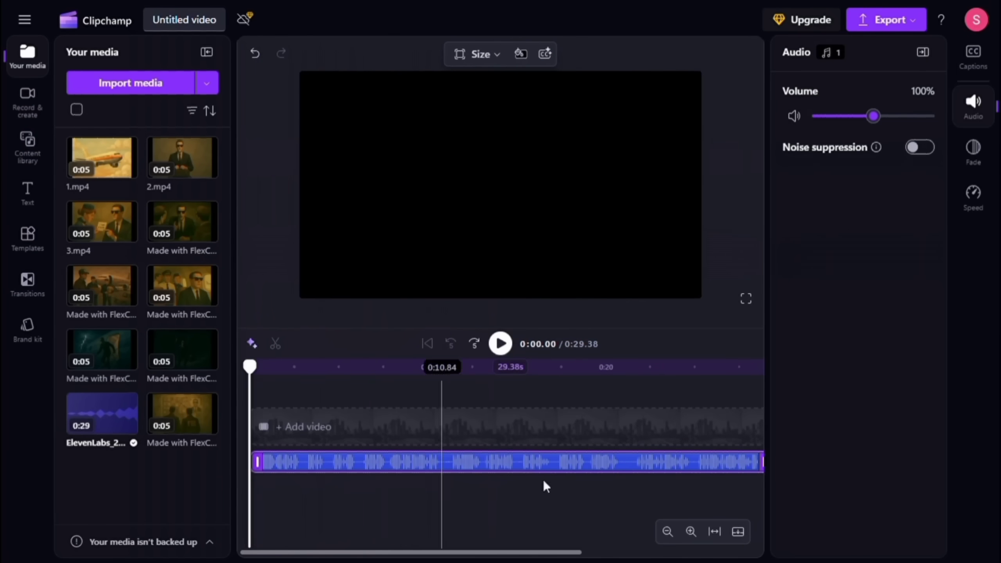
{"action": "left_click_drag", "start_coordinate": [102, 157], "coordinate": [282, 448]}
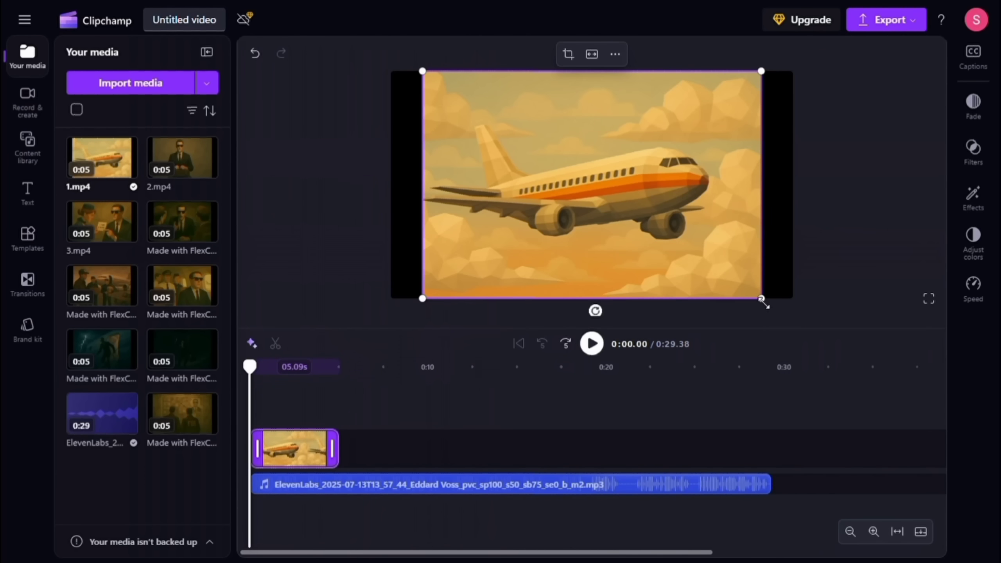
{"action": "left_click_drag", "start_coordinate": [763, 303], "coordinate": [806, 305]}
{"action": "left_click_drag", "start_coordinate": [700, 258], "coordinate": [676, 244]}
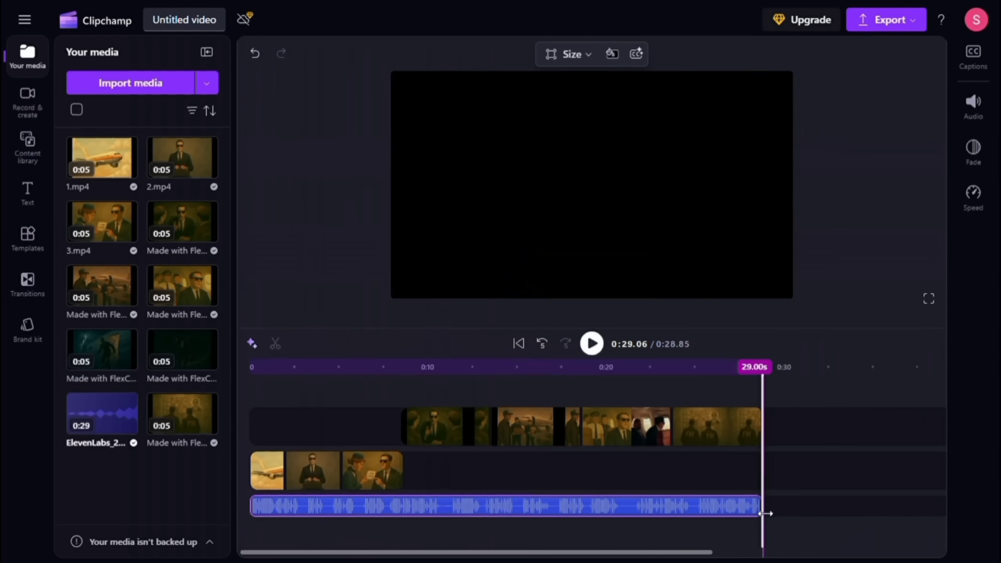
{"action": "left_click", "coordinate": [32, 193]}
{"action": "left_click", "coordinate": [28, 57]}
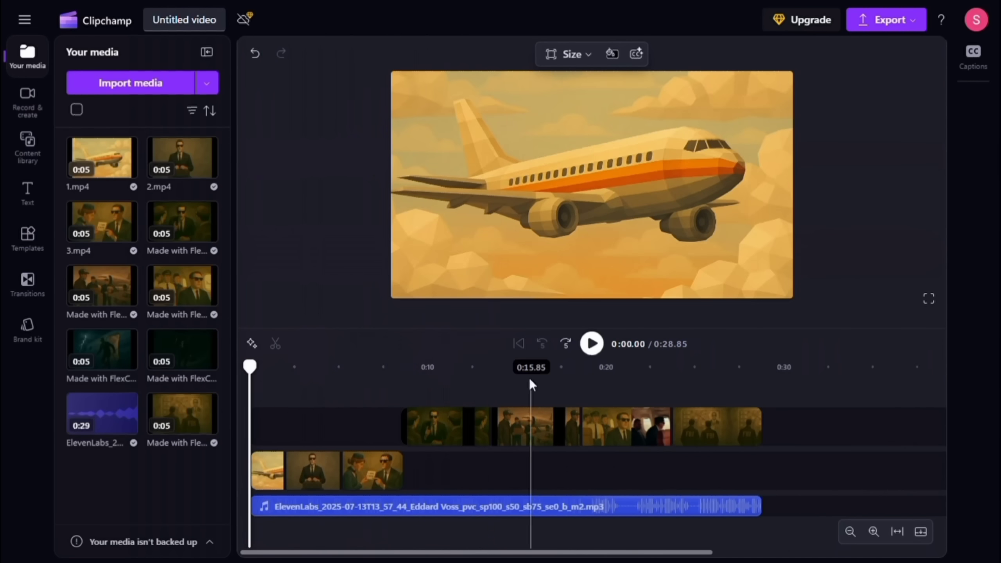
{"action": "left_click", "coordinate": [592, 343]}
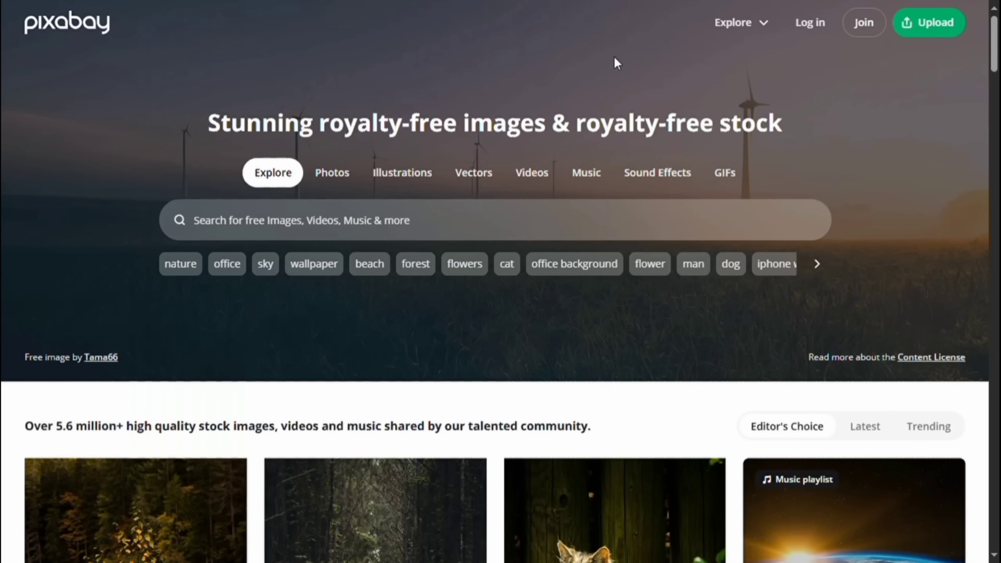
Step: Search Pixabay sound effects for 'aeroplane' and download Aeroplane Ambience 02
{"action": "left_click", "coordinate": [657, 172]}
{"action": "type", "text": "aeroplan"}
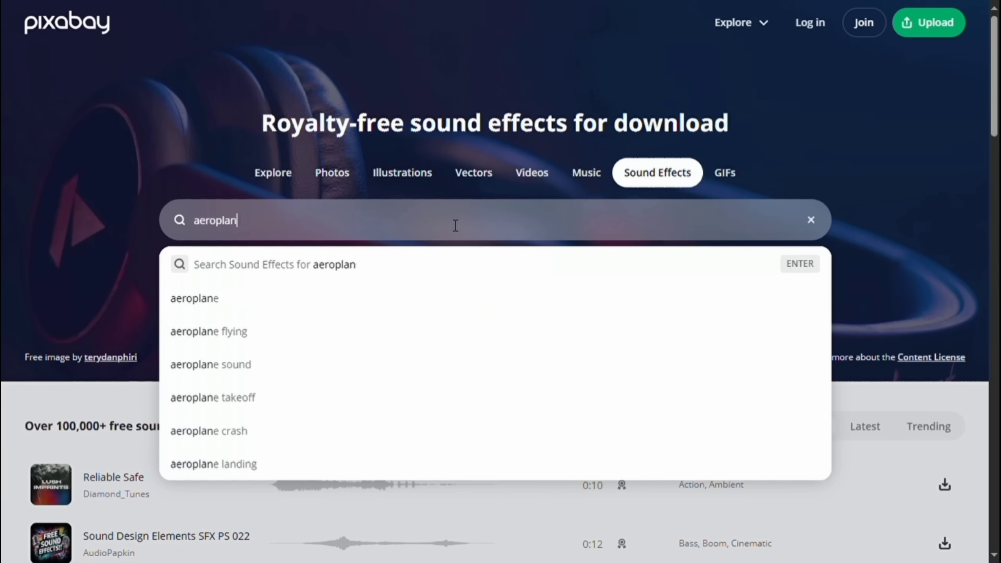
{"action": "type", "text": "e"}
{"action": "key", "text": "Return"}
{"action": "scroll", "coordinate": [235, 298], "scroll_direction": "down", "scroll_amount": 1}
{"action": "left_click", "coordinate": [56, 325]}
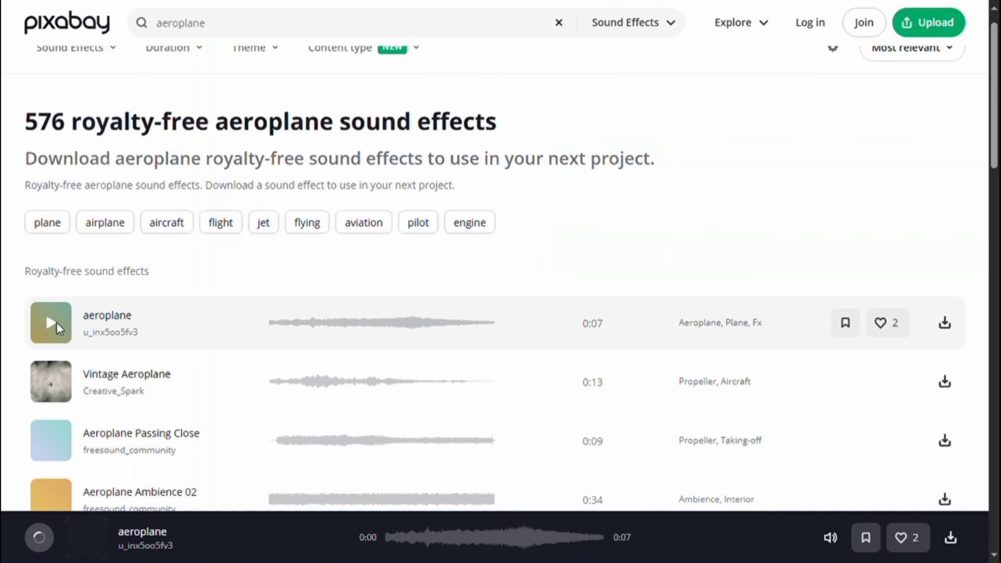
{"action": "left_click", "coordinate": [57, 322]}
{"action": "scroll", "coordinate": [57, 322], "scroll_direction": "down", "scroll_amount": 1}
{"action": "left_click", "coordinate": [945, 439]}
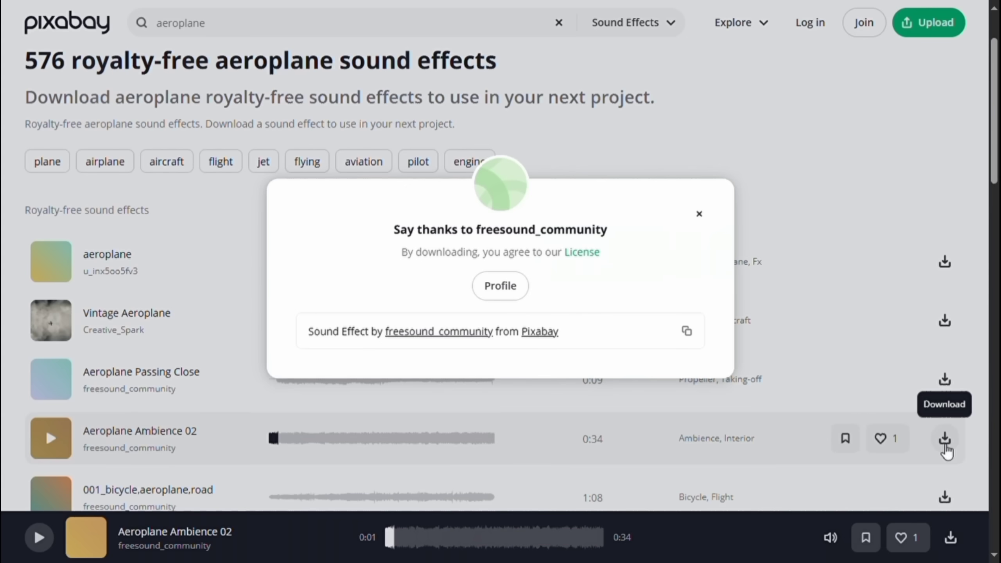
{"action": "left_click", "coordinate": [700, 216]}
{"action": "scroll", "coordinate": [649, 242], "scroll_direction": "up", "scroll_amount": 2}
Step: Search for night-storm and mystery sound effects and preview the Thunder and mystery tracks
{"action": "left_click", "coordinate": [336, 27]}
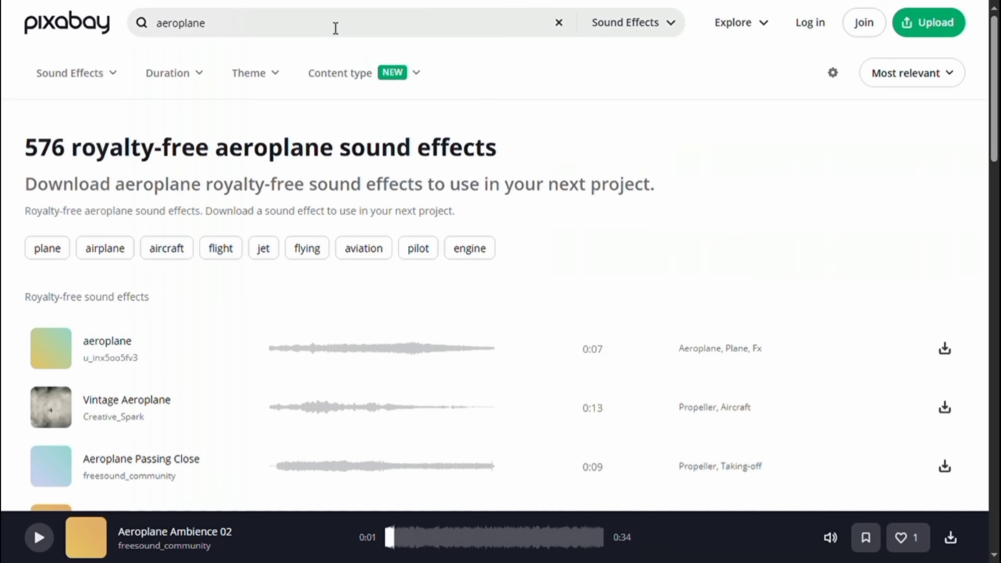
{"action": "key", "text": "ctrl+a"}
{"action": "type", "text": "night storms"}
{"action": "left_click", "coordinate": [143, 30]}
{"action": "key", "text": "ctrl+a"}
{"action": "type", "text": "mystery"}
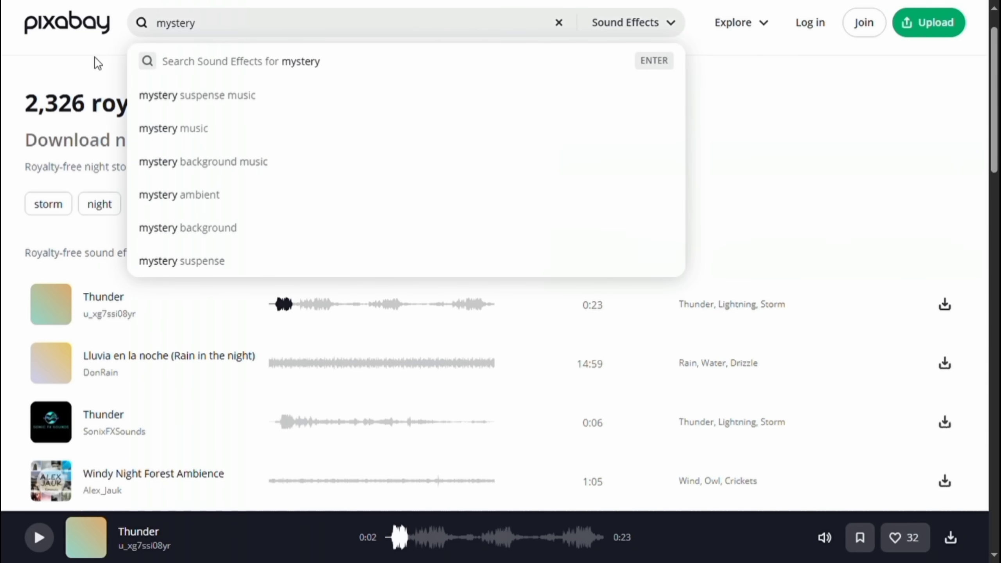
{"action": "key", "text": "Return"}
{"action": "left_click", "coordinate": [51, 345]}
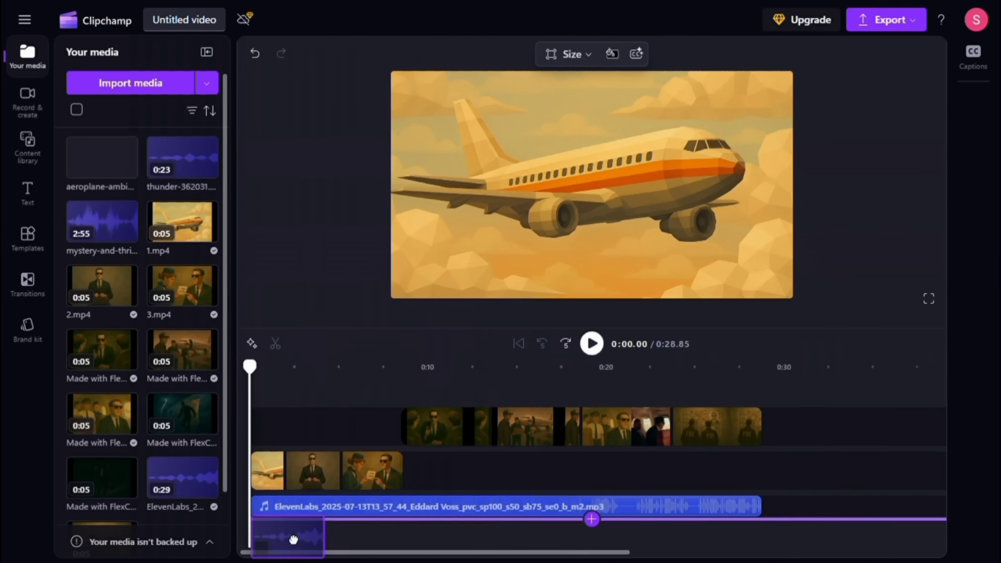
Step: Place the aeroplane ambience on a new track and trim it at 0:02
{"action": "left_click_drag", "start_coordinate": [293, 540], "coordinate": [290, 528]}
{"action": "left_click", "coordinate": [286, 439]}
{"action": "key", "text": "s"}
{"action": "left_click", "coordinate": [298, 525]}
{"action": "key", "text": "Delete"}
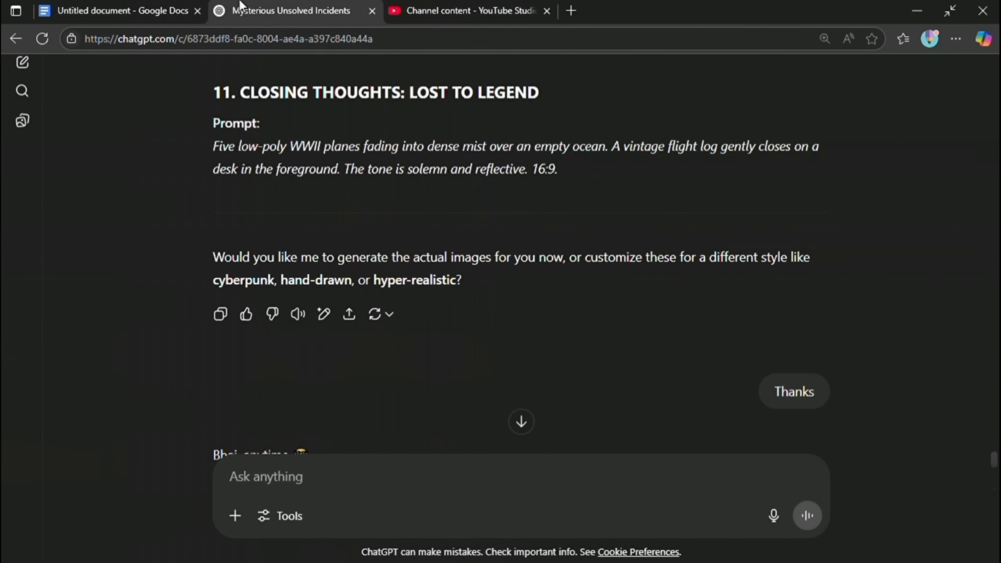
{"action": "scroll", "coordinate": [378, 360], "scroll_direction": "up", "scroll_amount": 2}
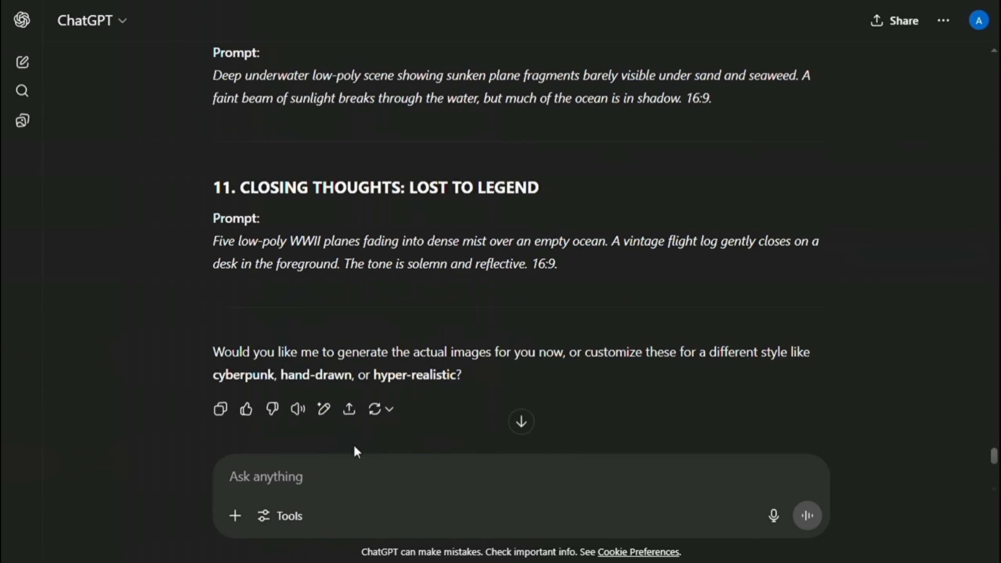
Step: Request a Flight 19 YouTube title and SEO description, then select the suggested title
{"action": "type", "text": "\"Based on the script I generated above, now give me a high-ranking, click-worthy YouTube video title along with an SEO-optimized description. Make sure the title is engaging and has keywords that improve search visibility, and the description includes relevant hashtags and keywords naturally for better ranking.\""}
{"action": "key", "text": "Return"}
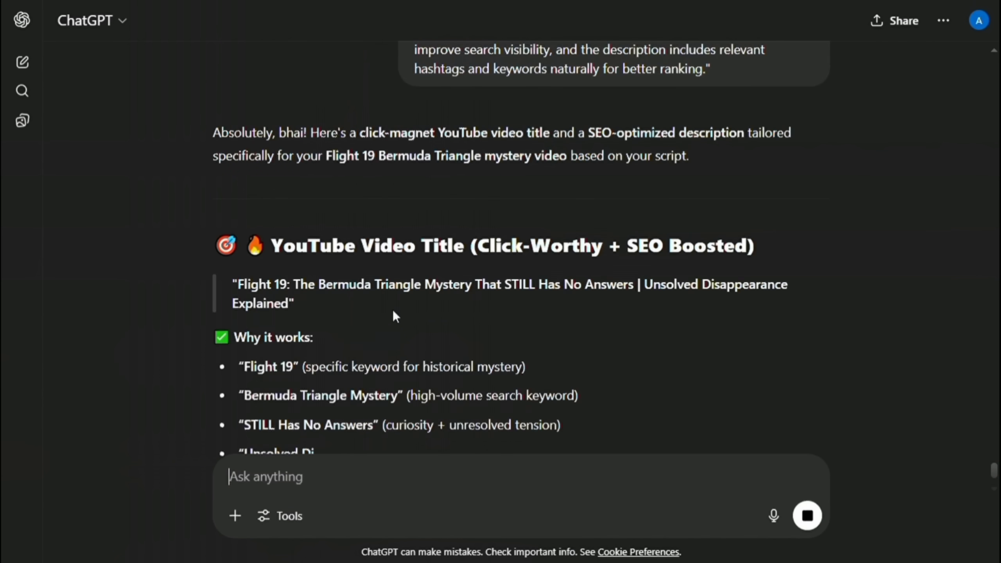
{"action": "scroll", "coordinate": [394, 315], "scroll_direction": "down", "scroll_amount": 2}
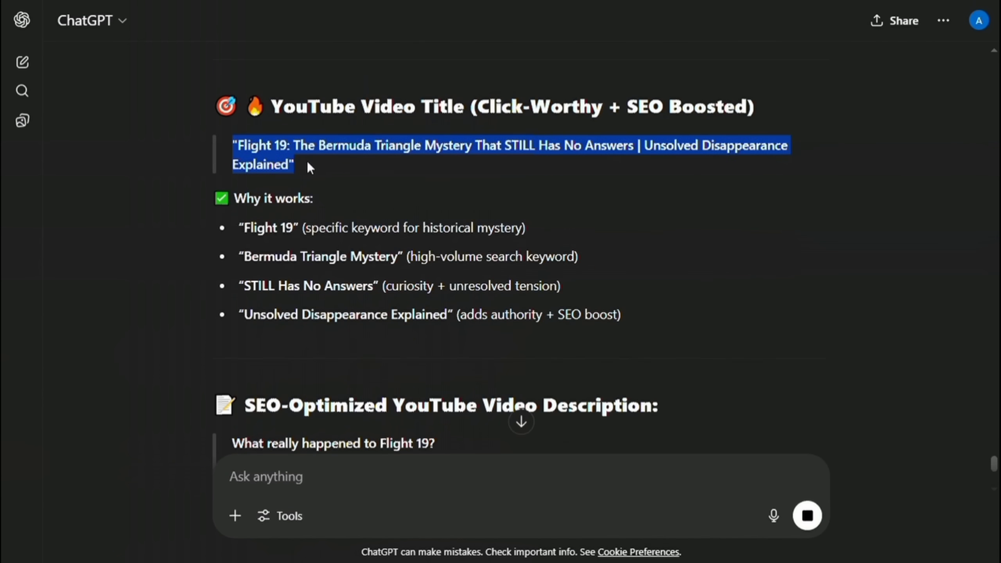
{"action": "scroll", "coordinate": [307, 165], "scroll_direction": "down", "scroll_amount": 4}
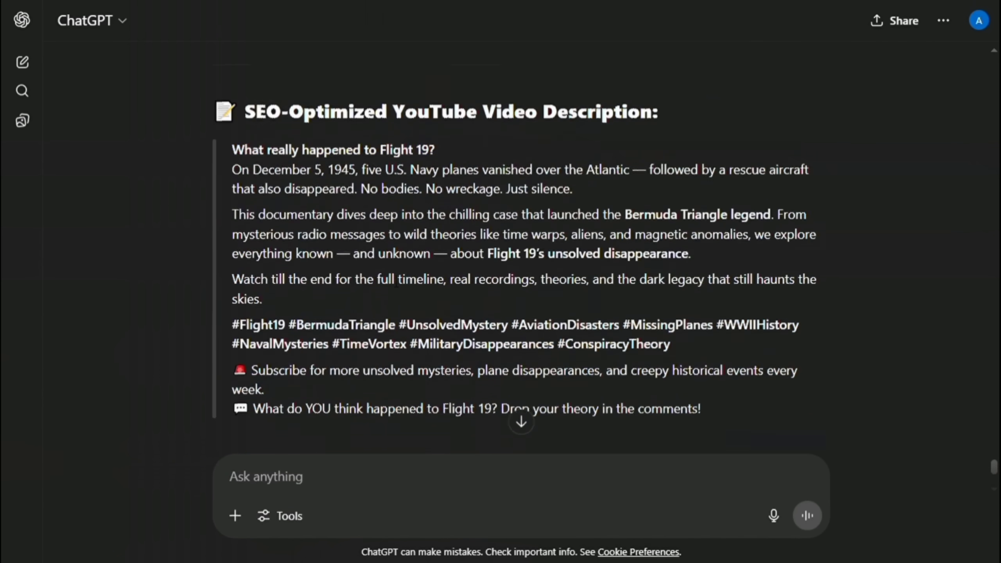
{"action": "scroll", "coordinate": [391, 282], "scroll_direction": "up", "scroll_amount": 5}
{"action": "scroll", "coordinate": [391, 282], "scroll_direction": "up", "scroll_amount": 1}
{"action": "left_click_drag", "start_coordinate": [230, 292], "coordinate": [298, 317]}
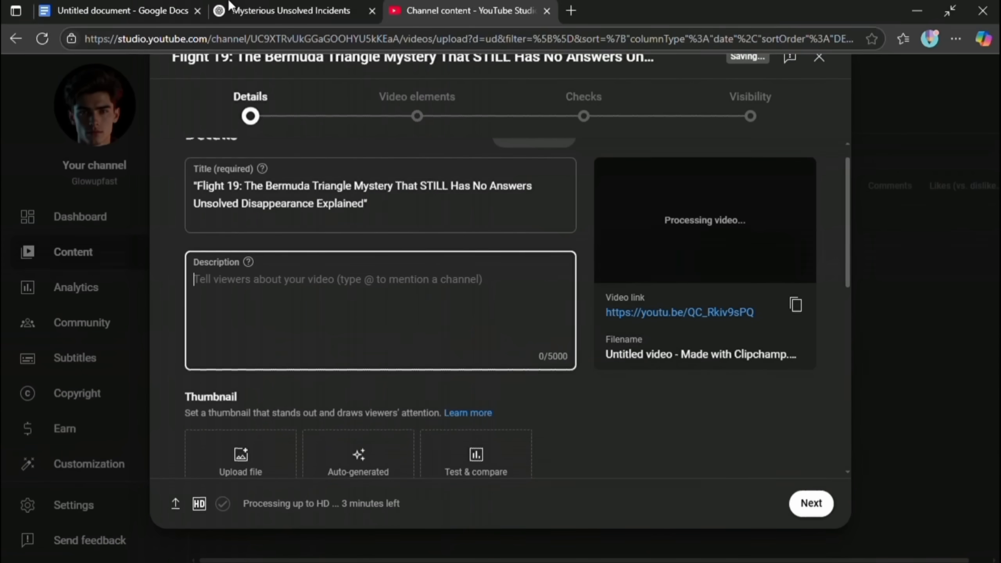
{"action": "scroll", "coordinate": [244, 359], "scroll_direction": "down", "scroll_amount": 3}
{"action": "scroll", "coordinate": [246, 360], "scroll_direction": "down", "scroll_amount": 1}
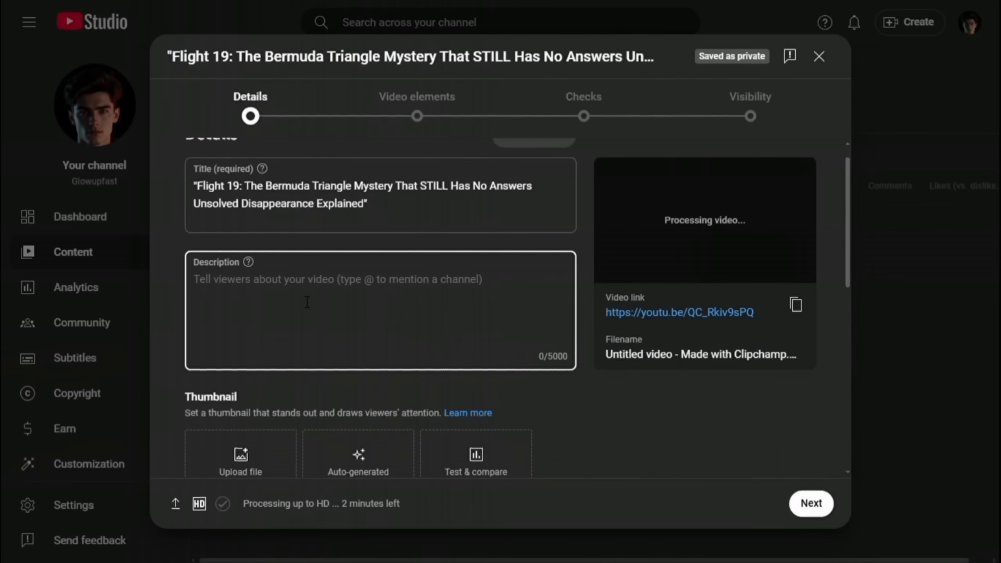
Step: Paste the SEO description, then move past Video elements and Checks to Visibility
{"action": "type", "text": "What really happened to Flight 19? On December 5, 1945, five U.S. Navy planes vanished over the Atlantic — followed by a rescue aircraft that also disappeared. No bodies. No wreckage. Just silence.  This documentary dives deep into the chilling case that launched the Bermuda Triangle legend. From mysterious radio messages to wild theories like time warps, aliens, and magnetic anomalies, we explore everything known — and unknown — about Flight 19’s unsolved disappearance.  Watch till the end for the full timeline, real recordings, theories, and the dark legacy that still haunts the skies.  #Flight19 #BermudaTriangle #UnsolvedMystery #AviationDisasters #MissingPlanes #WWIIHistory #NavalMysteries #TimeVortex #MilitaryDisappearances #ConspiracyTheory  🚨 Subscribe for more unsolved mysteries, plane disappearances, and creepy historical events every week. 💬 What do YOU think happened to Flight 19? Drop your theory in the comments!"}
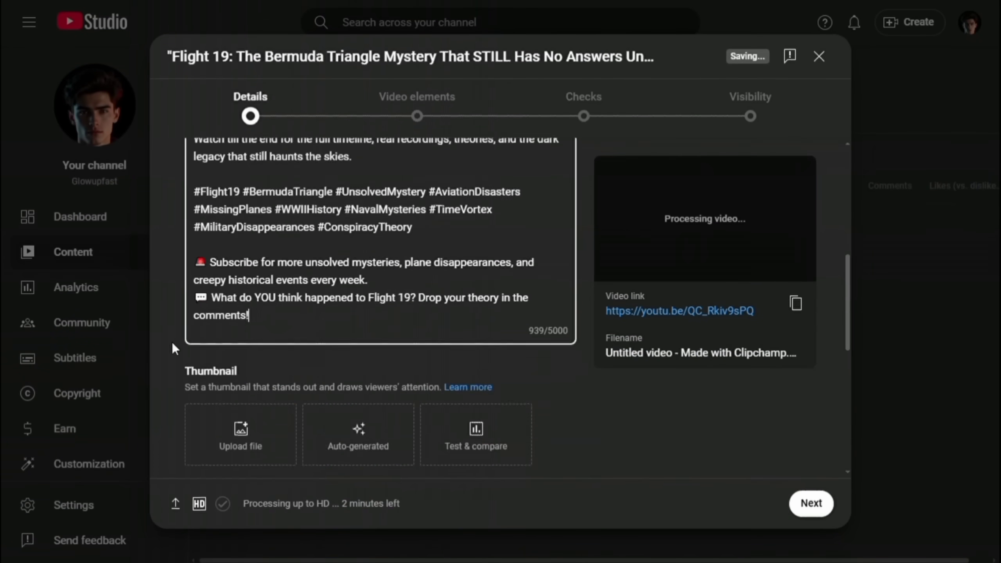
{"action": "scroll", "coordinate": [172, 342], "scroll_direction": "down", "scroll_amount": 3}
{"action": "scroll", "coordinate": [663, 338], "scroll_direction": "down", "scroll_amount": 3}
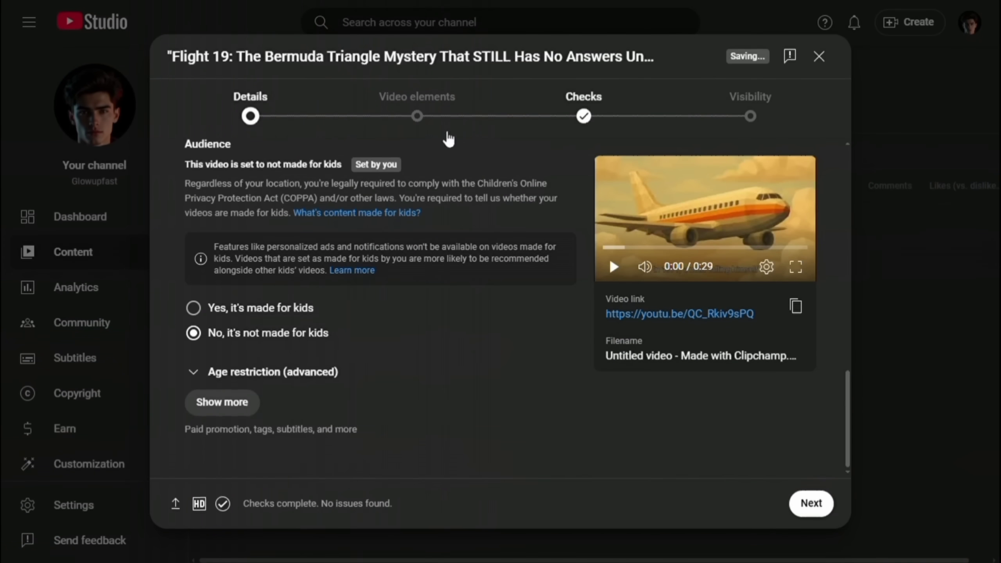
{"action": "left_click", "coordinate": [417, 117]}
{"action": "left_click", "coordinate": [750, 115]}
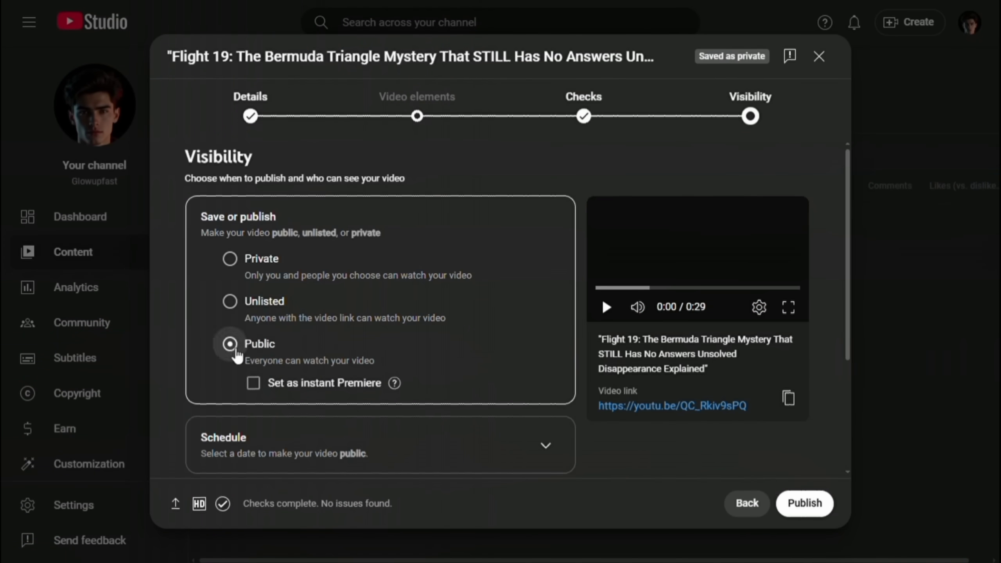